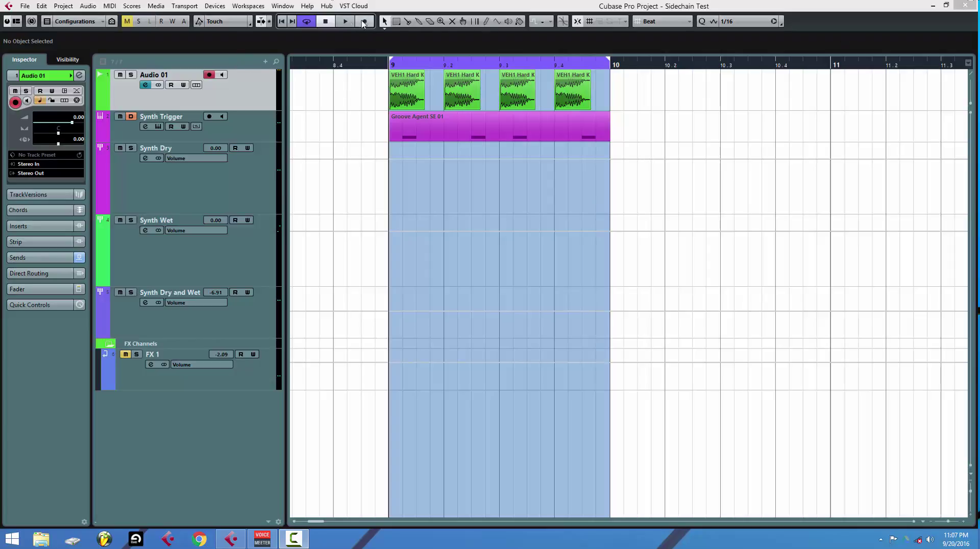
Play the project, briefly muting and then unmuting the Audio 01 kick track
click(345, 22)
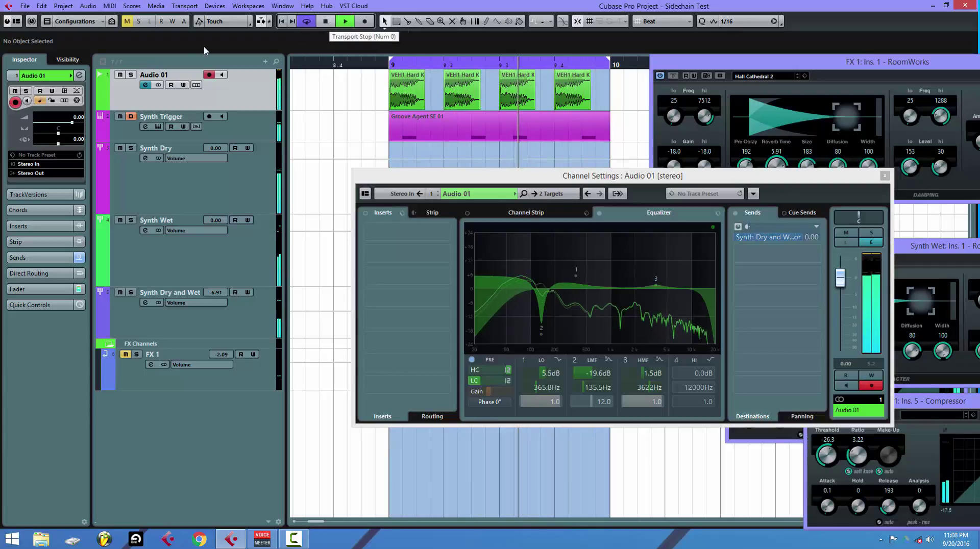
click(120, 76)
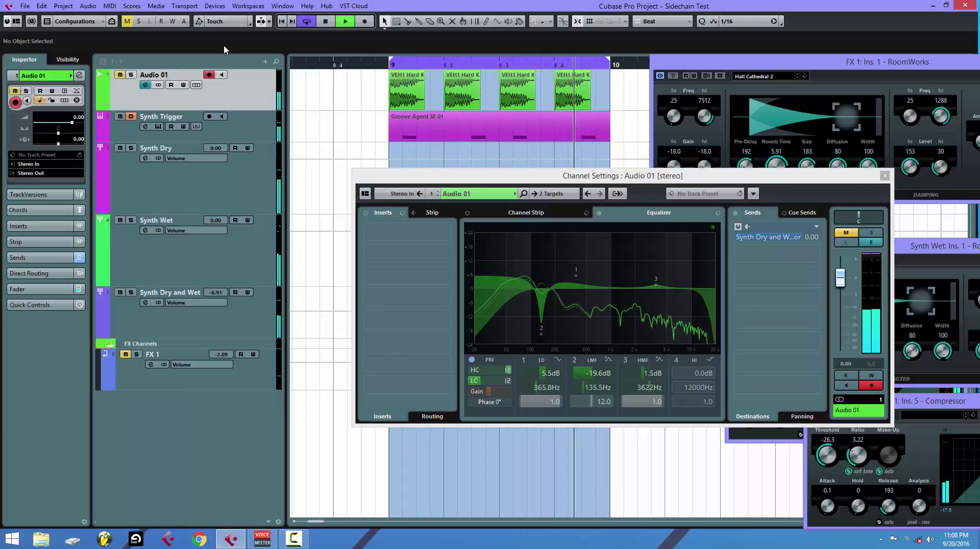
click(326, 21)
key(m)
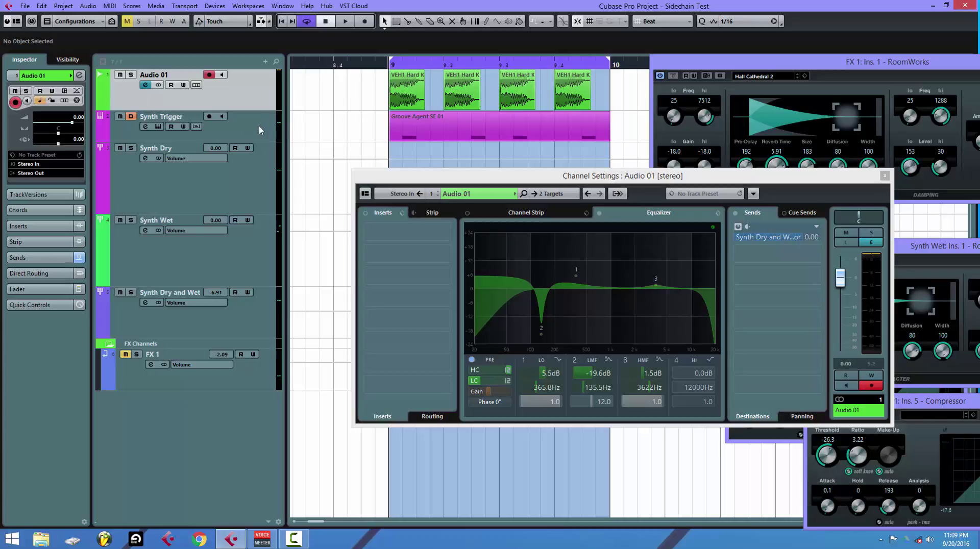
Open Synth Trigger's Groove Agent SE4 instrument and audition the C1 bass pad three times
click(277, 132)
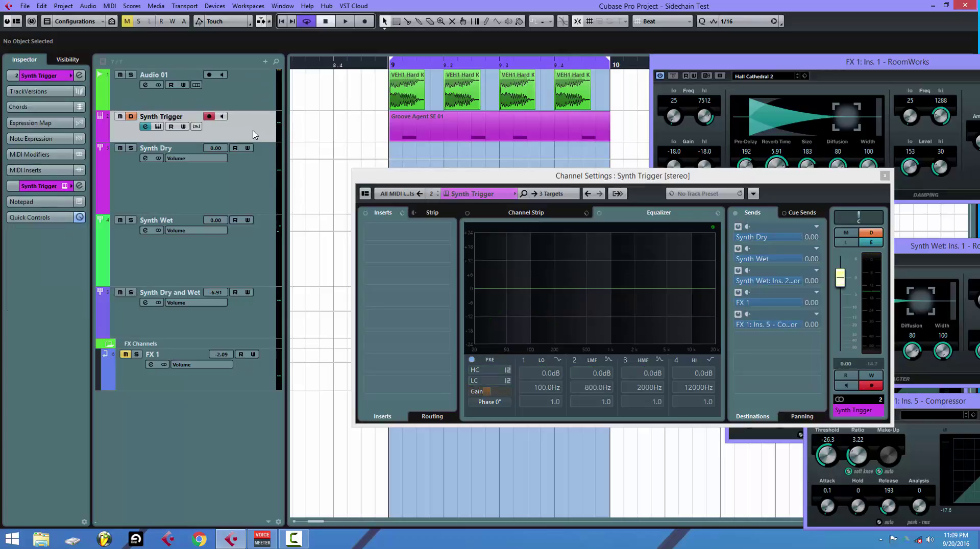
click(158, 127)
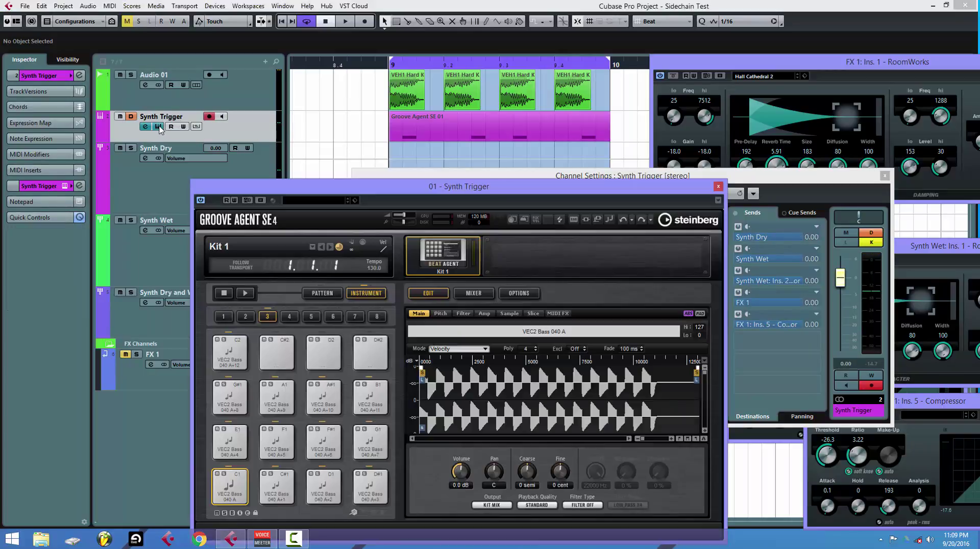
drag(541, 189, 791, 95)
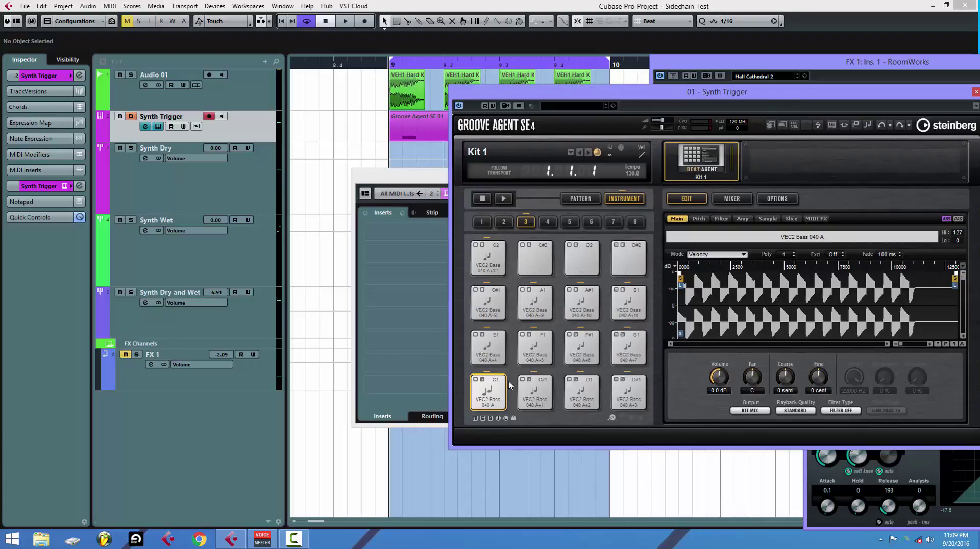
click(473, 390)
click(485, 393)
click(492, 394)
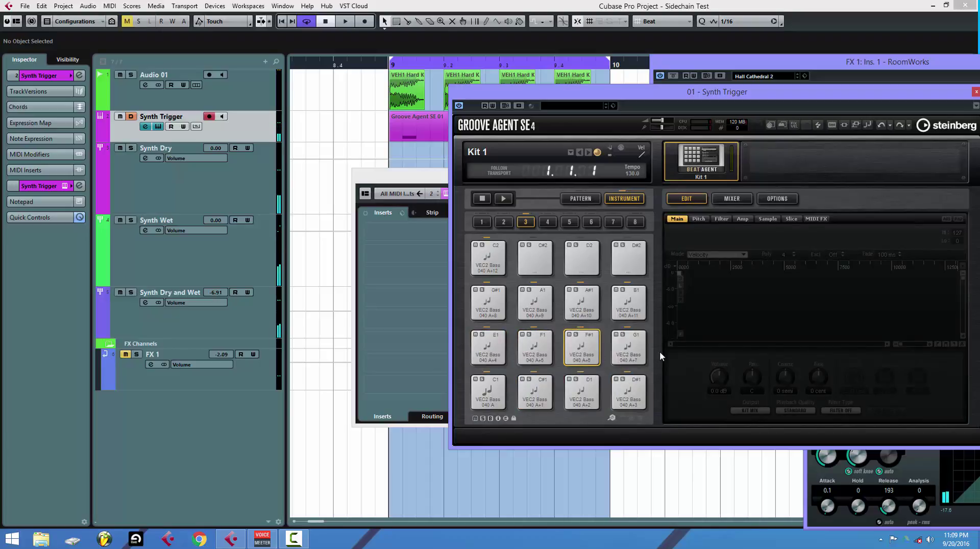
drag(592, 99, 640, 100)
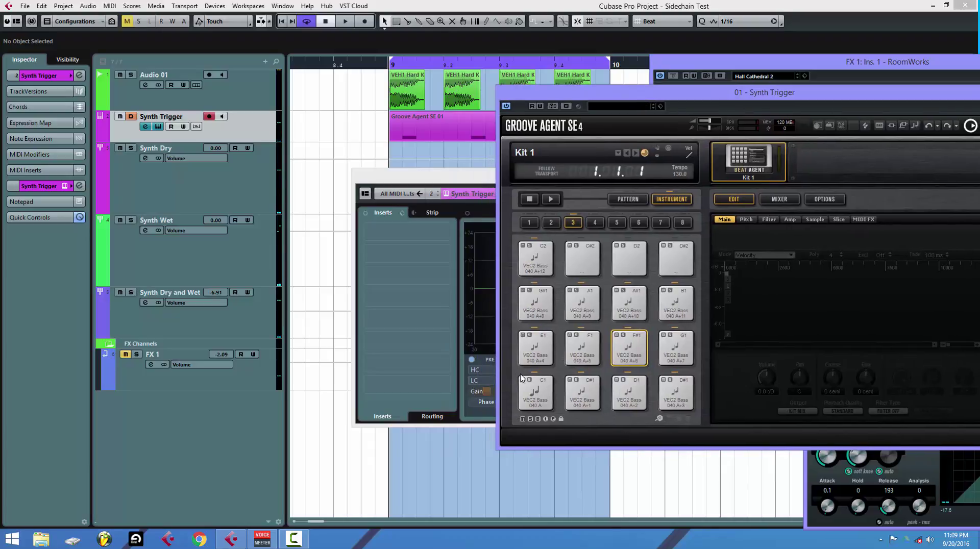
drag(487, 175, 456, 442)
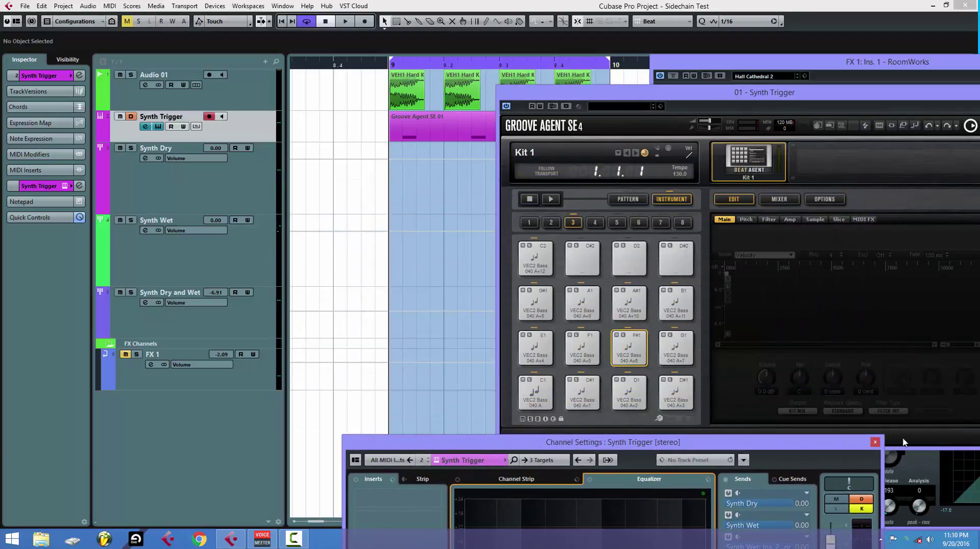
click(874, 443)
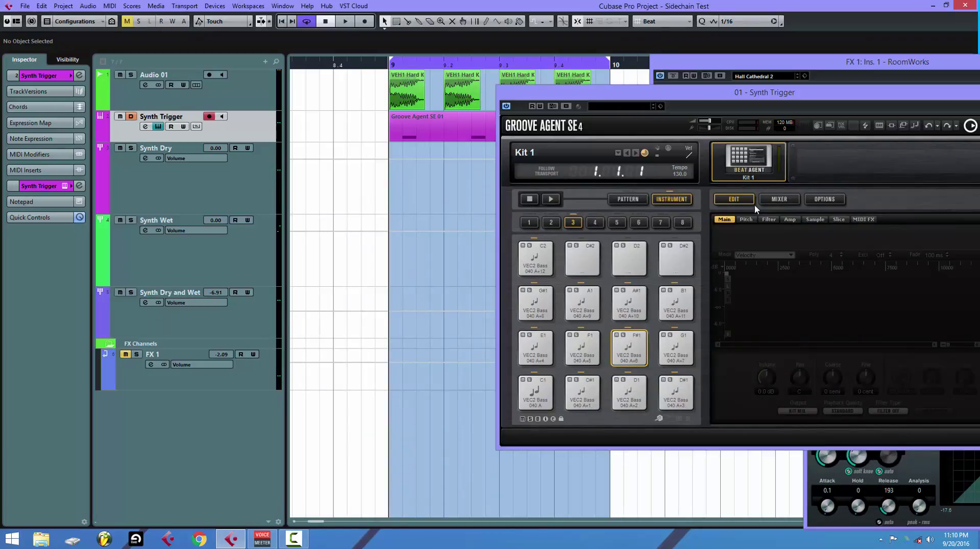
Peek at the Groove Agent SE 01 part's notes, then mute the Synth Dry group track
double_click(478, 132)
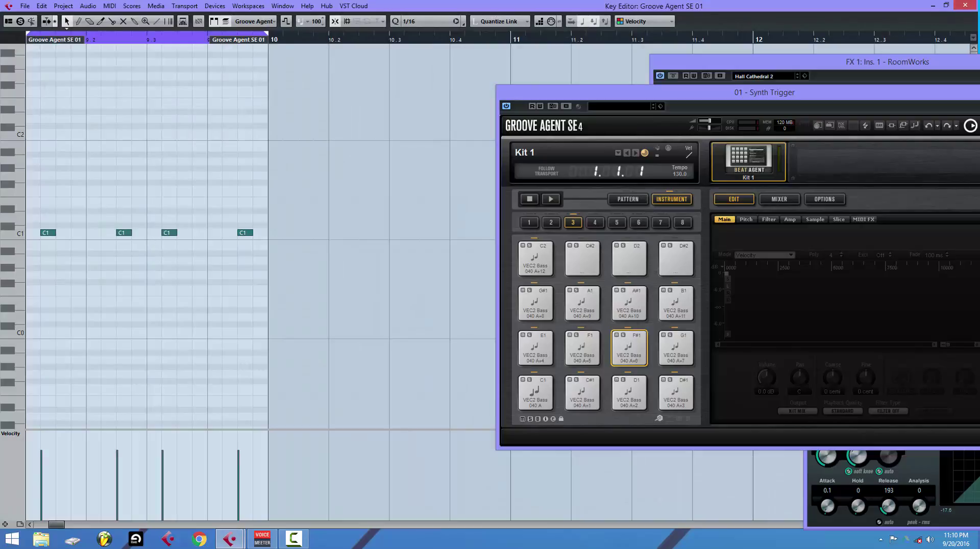
click(933, 6)
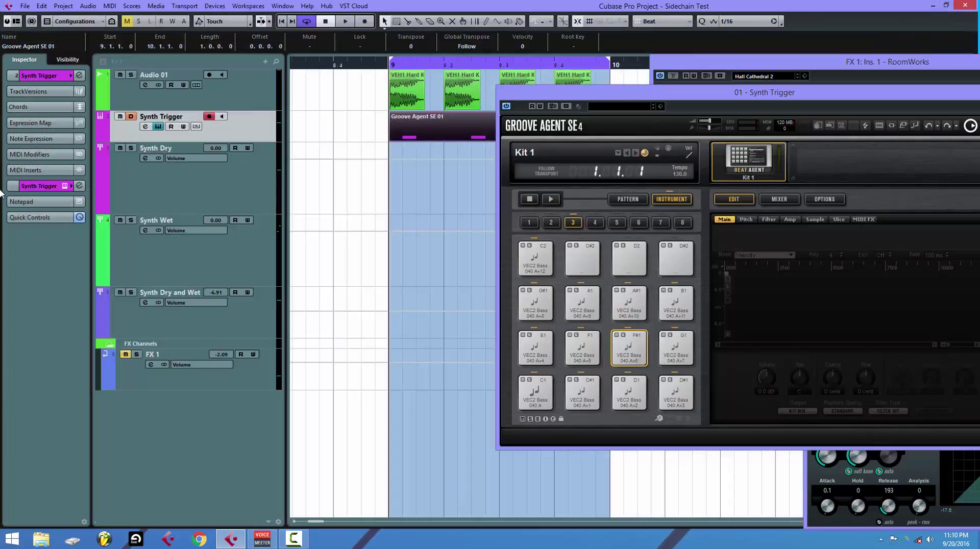
click(120, 148)
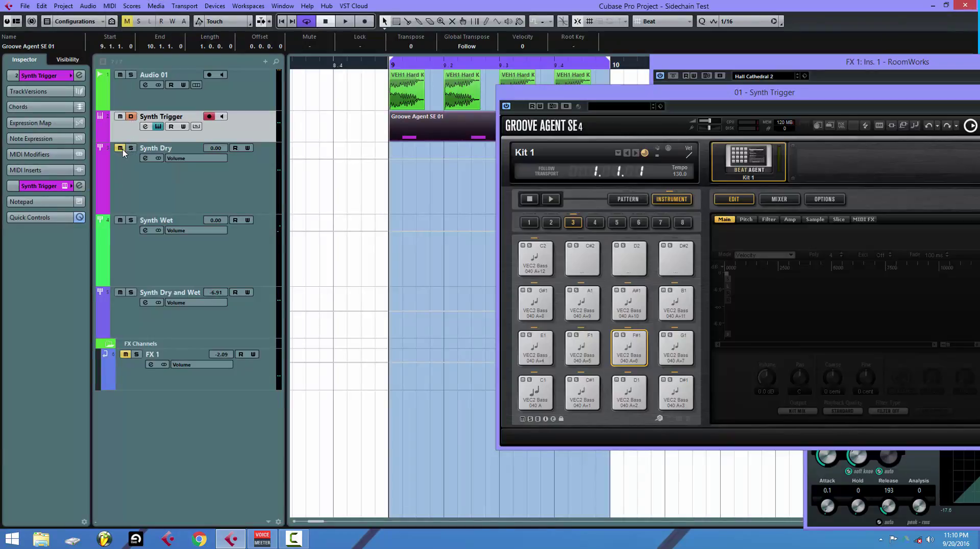
click(145, 127)
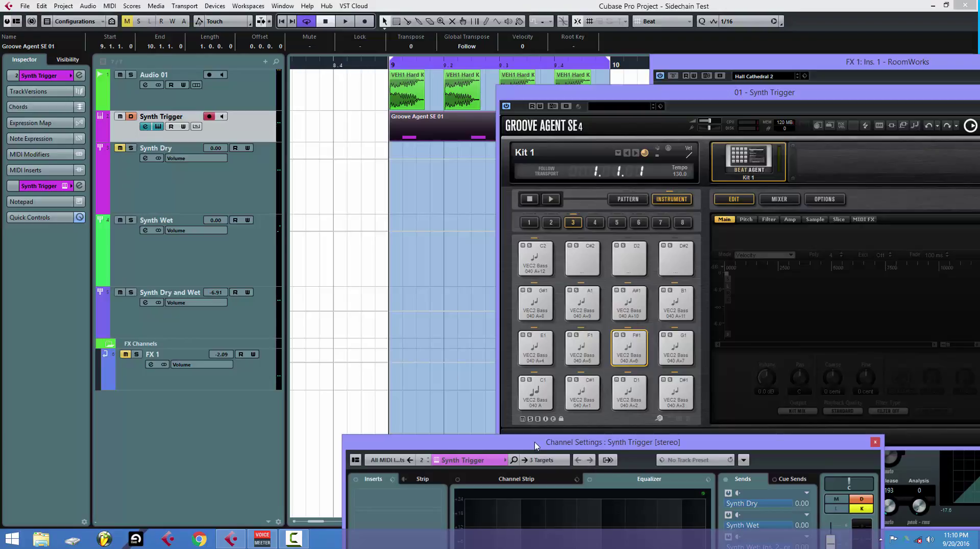
drag(536, 445, 630, 217)
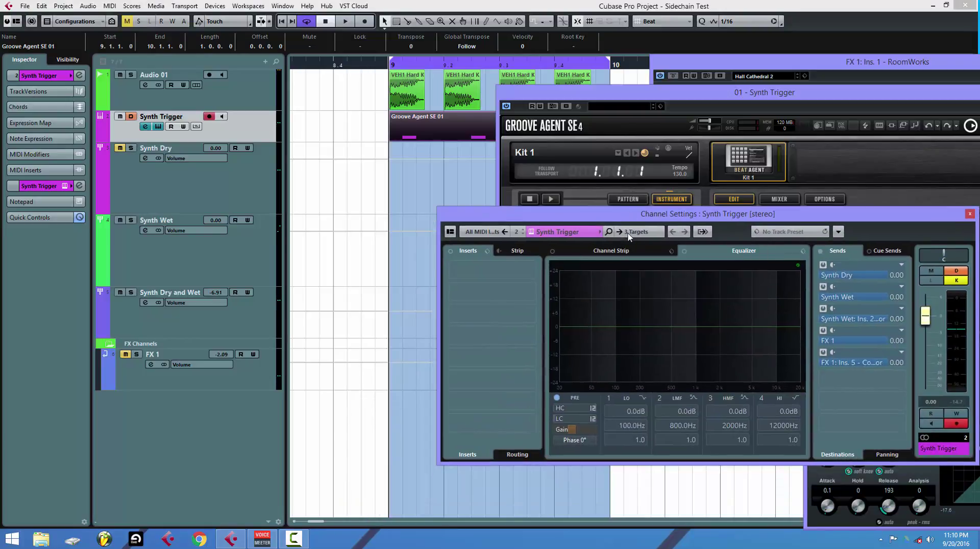
click(629, 234)
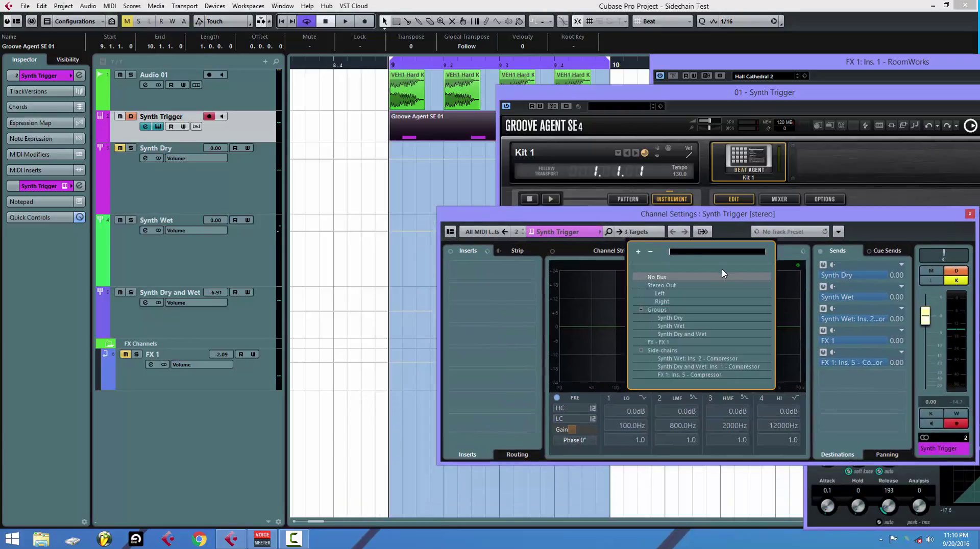
click(666, 284)
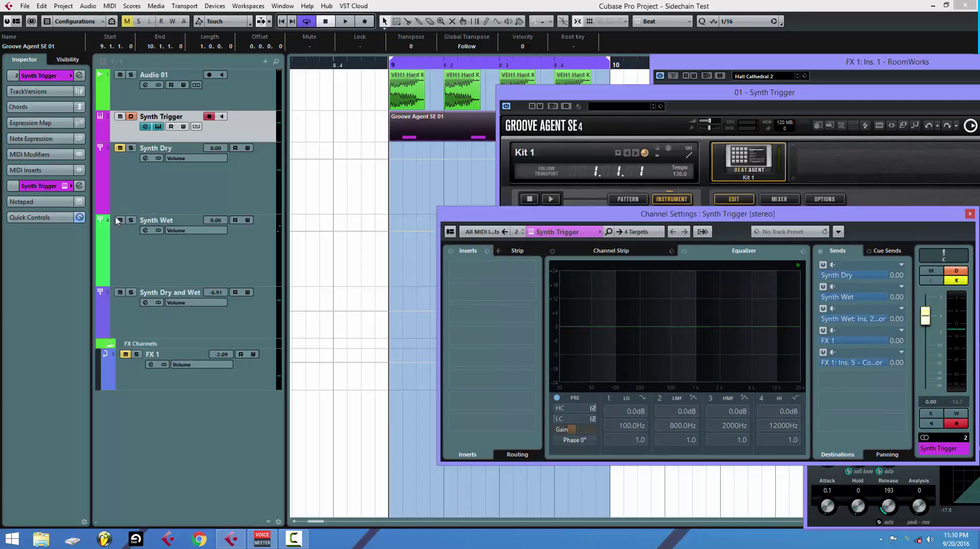
click(120, 278)
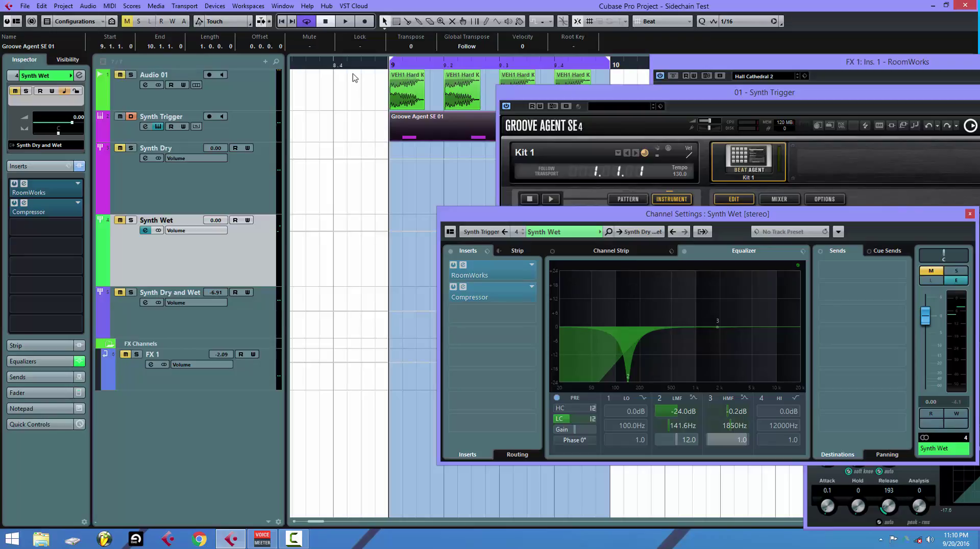
Play briefly with the Groove Agent window in front, stop, and select Synth Trigger
click(345, 20)
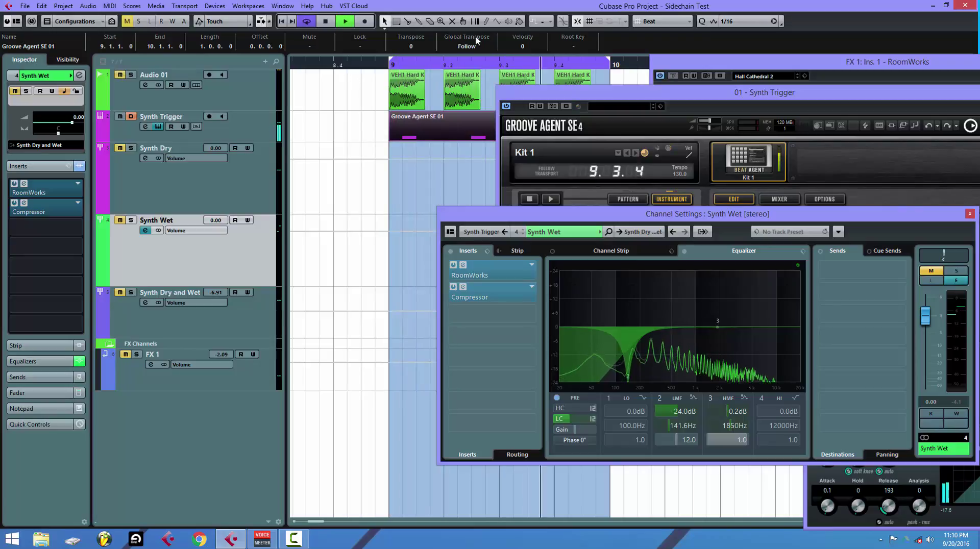
drag(612, 88, 686, 104)
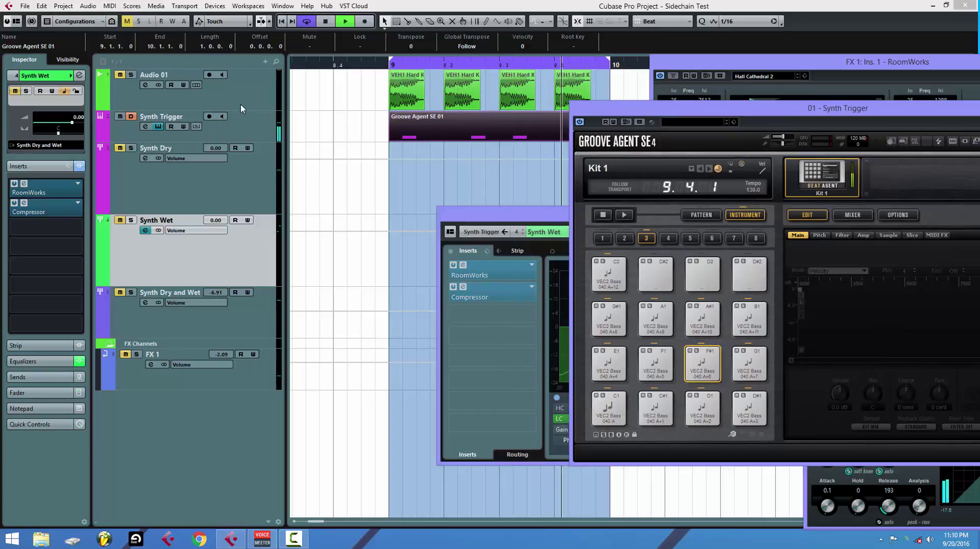
click(345, 21)
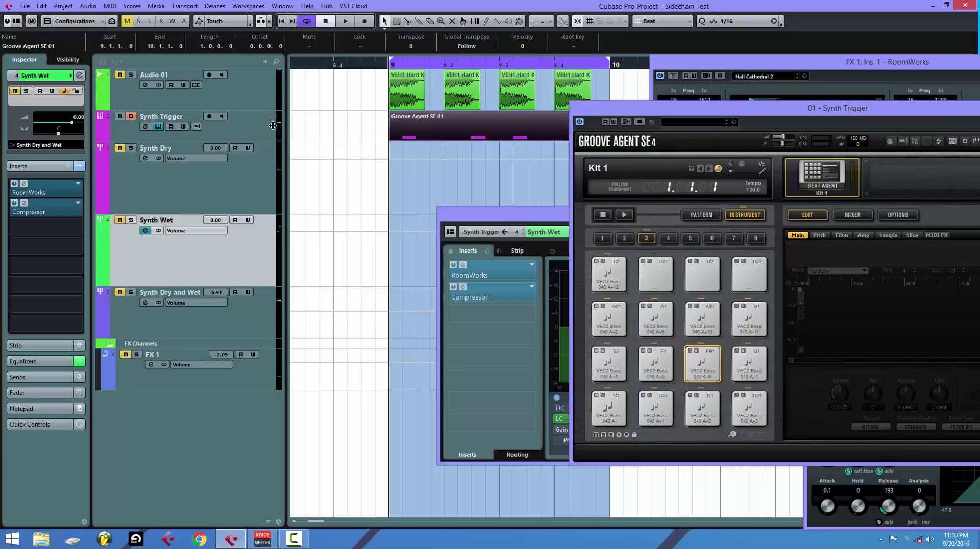
click(163, 137)
click(148, 128)
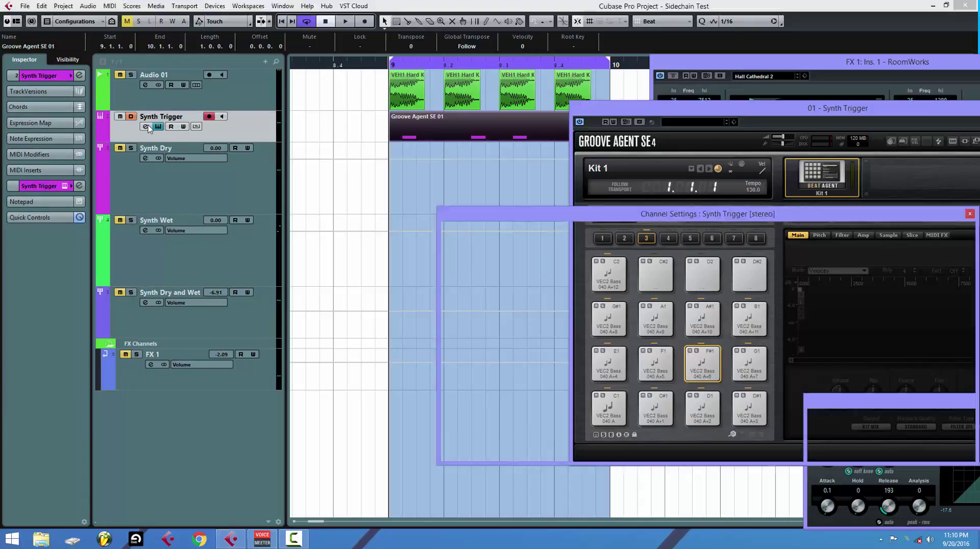
drag(501, 222, 526, 213)
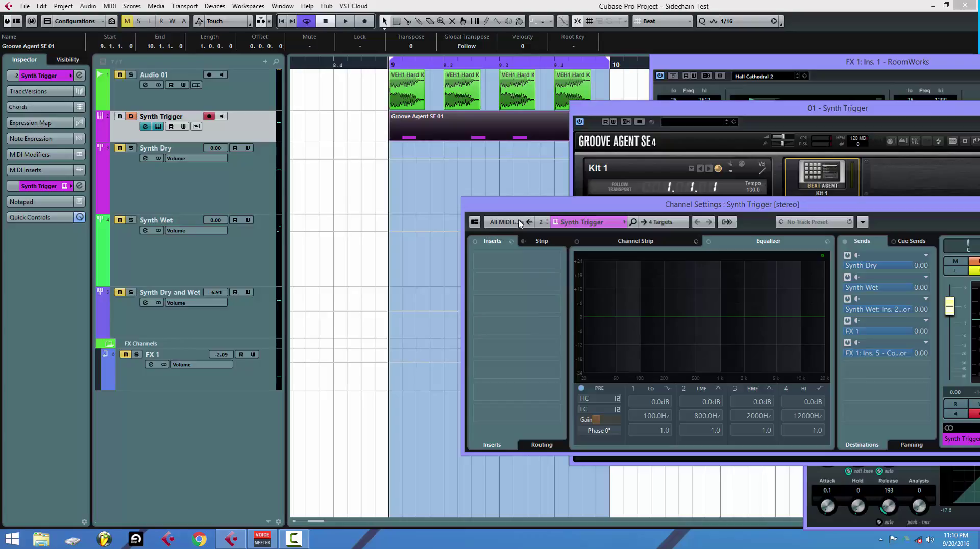
drag(525, 207, 544, 208)
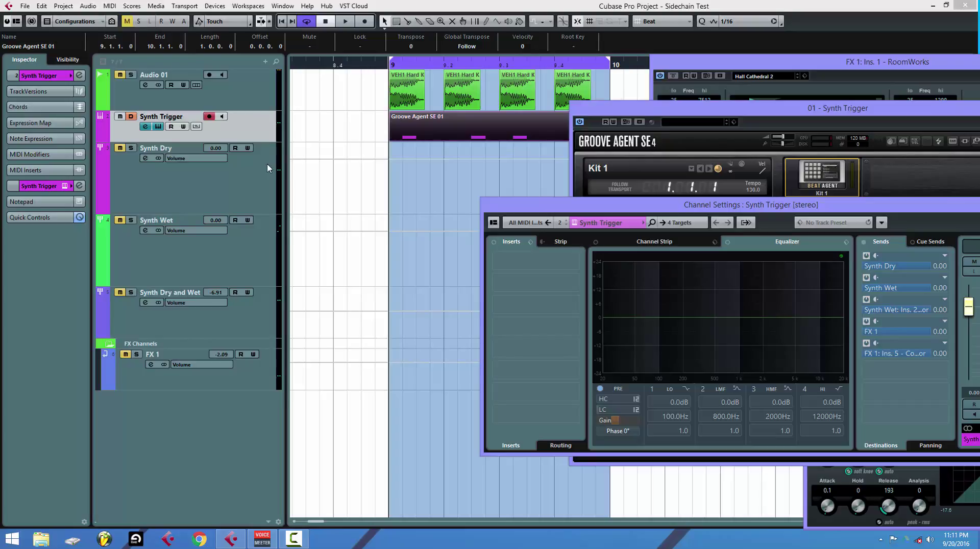
Flip between the Synth Dry, Synth Wet and FX 1 channel settings to compare them
click(262, 186)
click(266, 264)
click(262, 185)
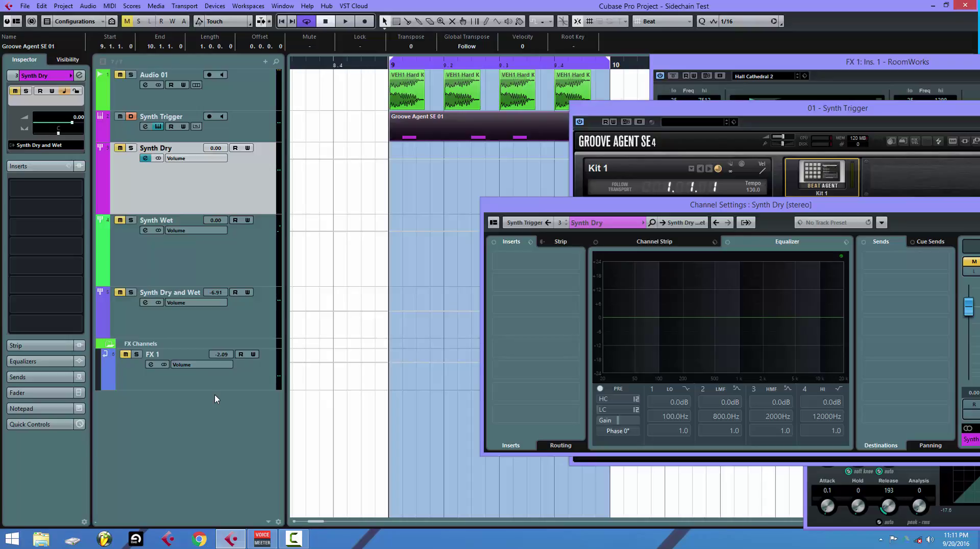
click(257, 370)
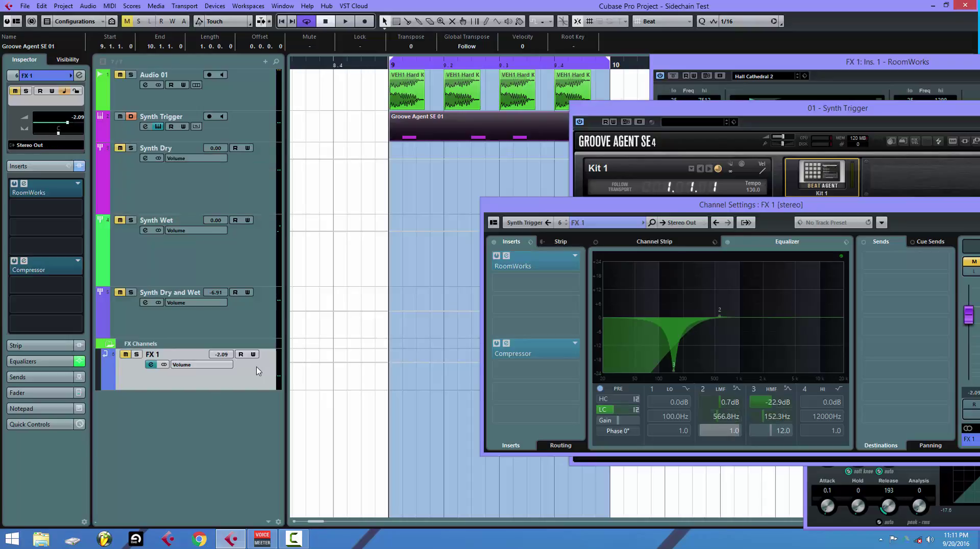
click(235, 185)
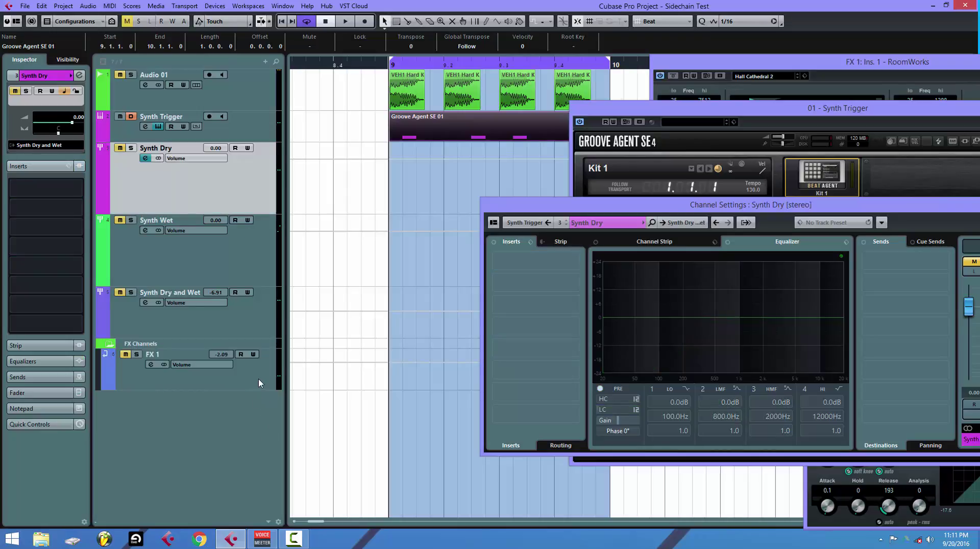
click(257, 383)
click(234, 175)
click(246, 390)
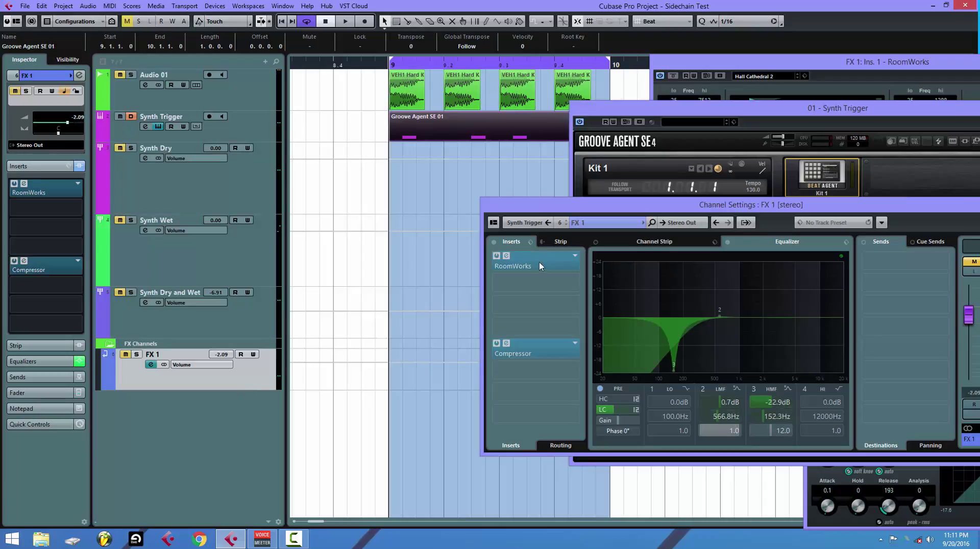
click(225, 200)
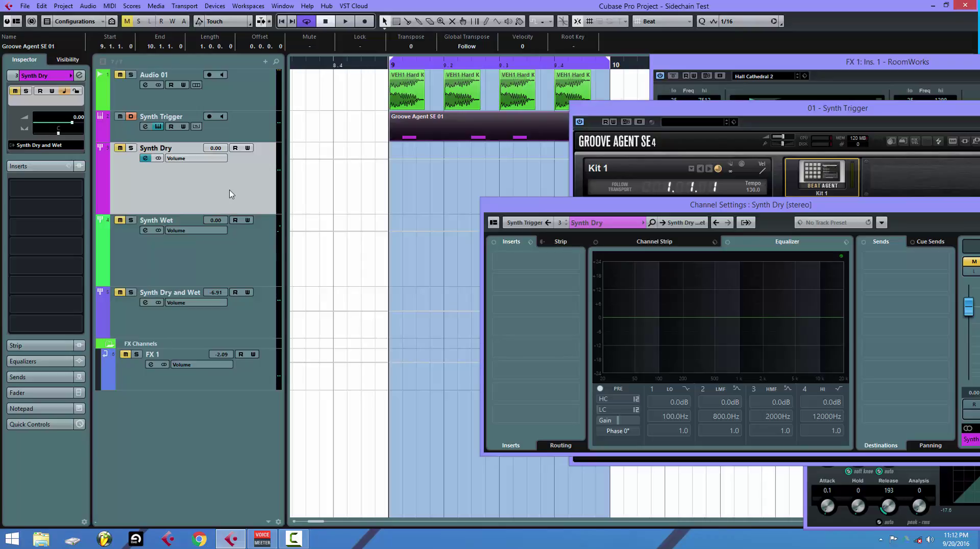
click(256, 276)
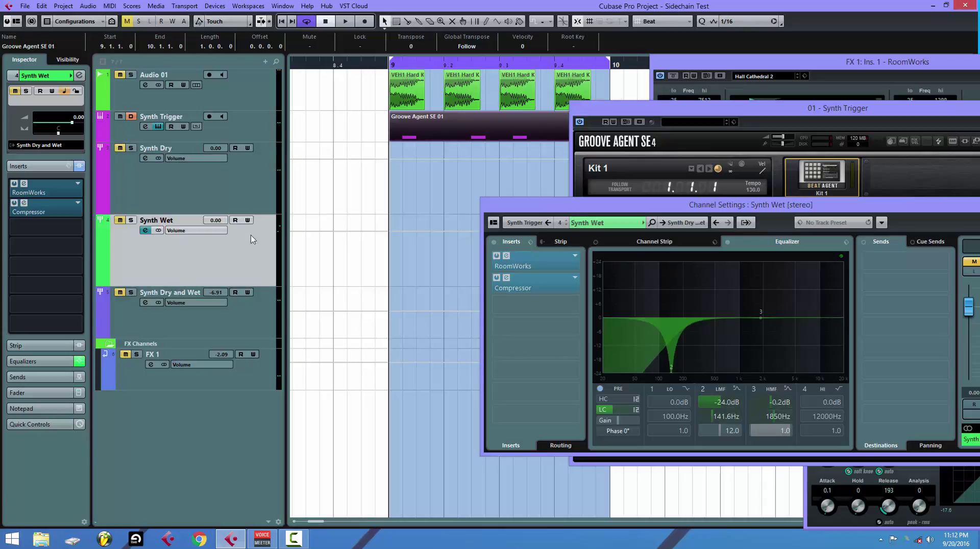
click(250, 194)
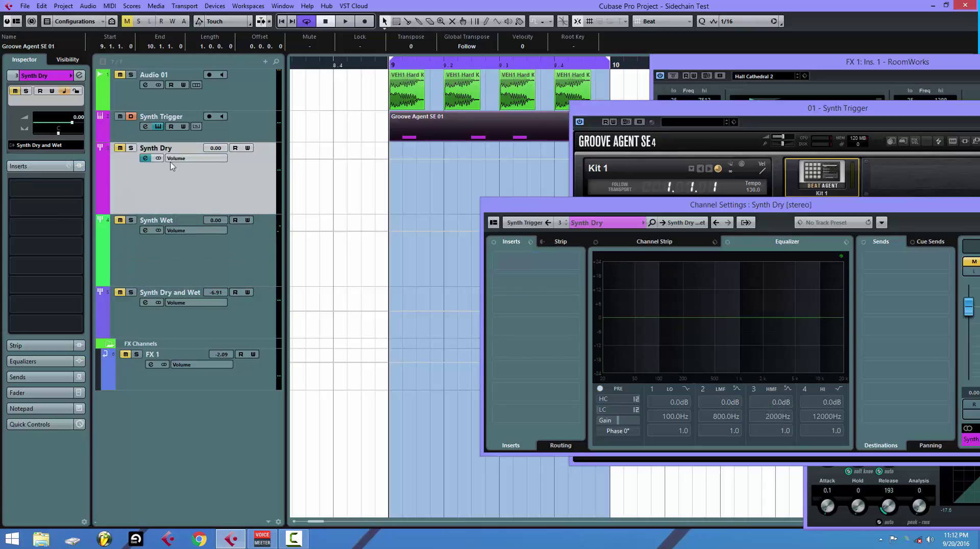
click(243, 266)
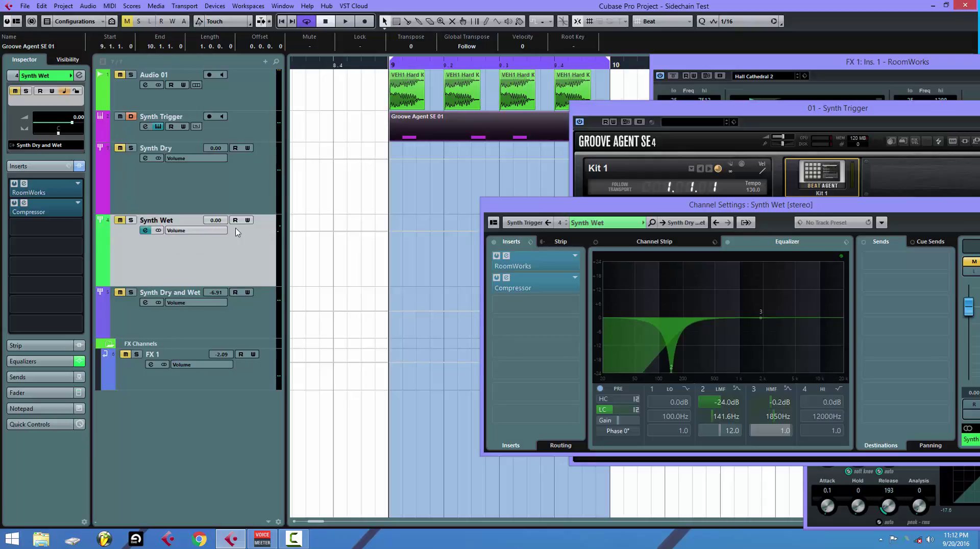
click(231, 191)
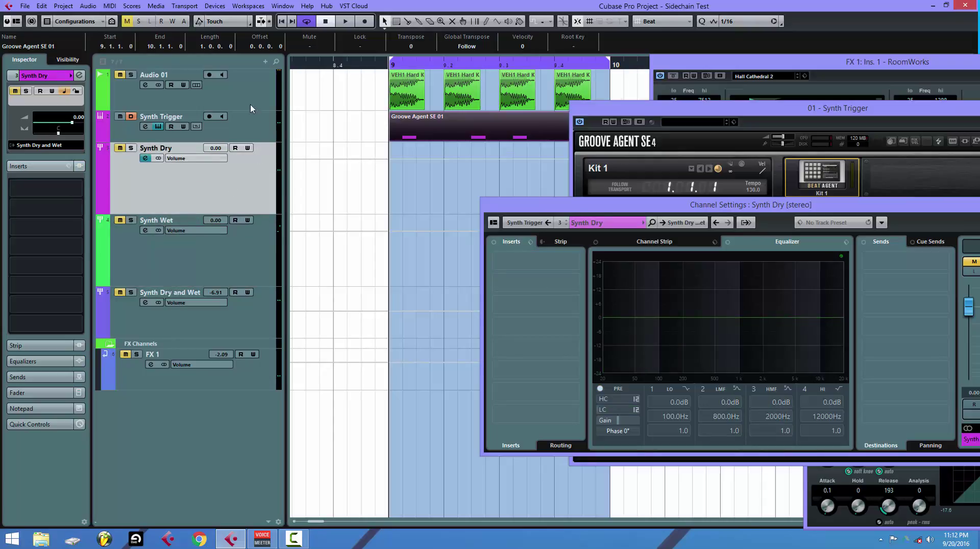
Compare Synth Trigger, Synth Dry and Synth Wet settings, ending on Synth Trigger's routing
click(247, 122)
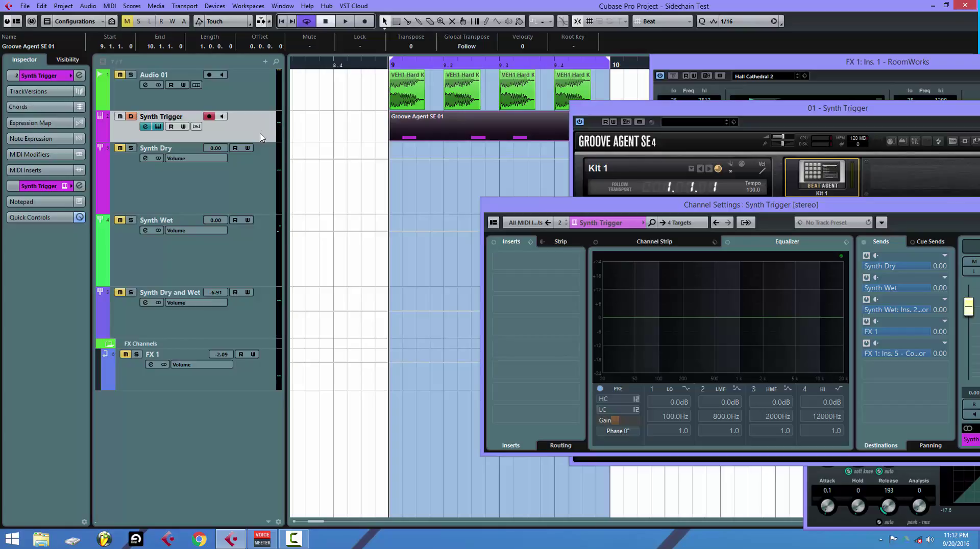
click(251, 186)
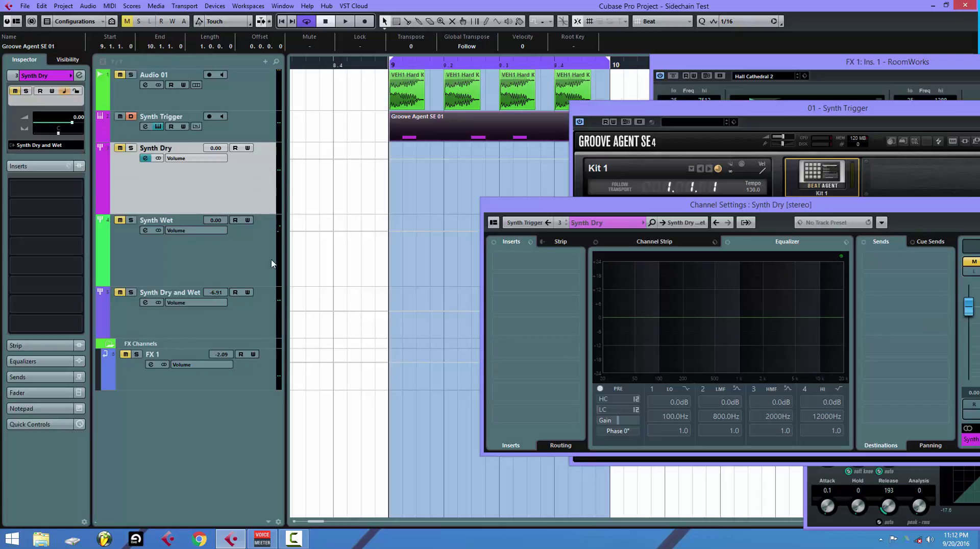
click(268, 255)
click(275, 183)
click(264, 137)
click(261, 156)
click(245, 258)
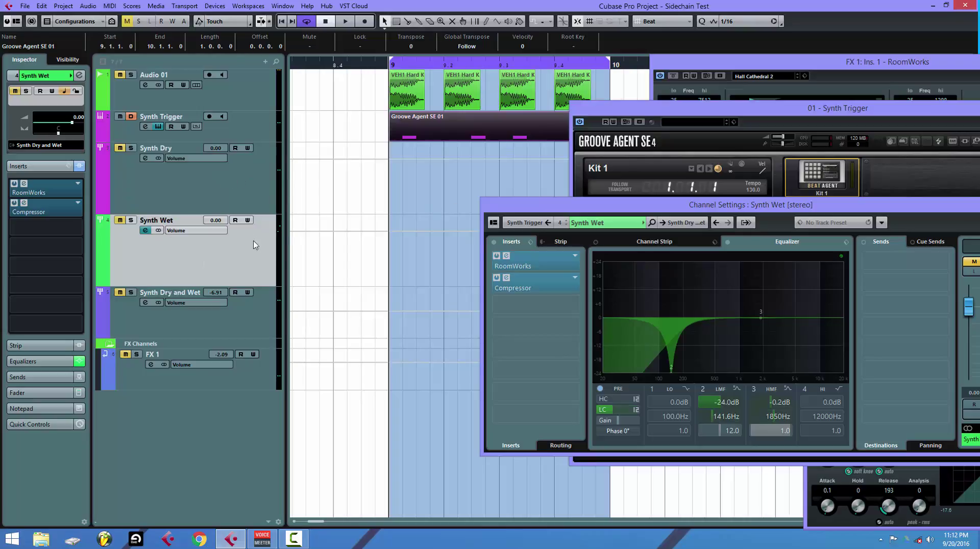
click(244, 200)
click(258, 260)
click(252, 190)
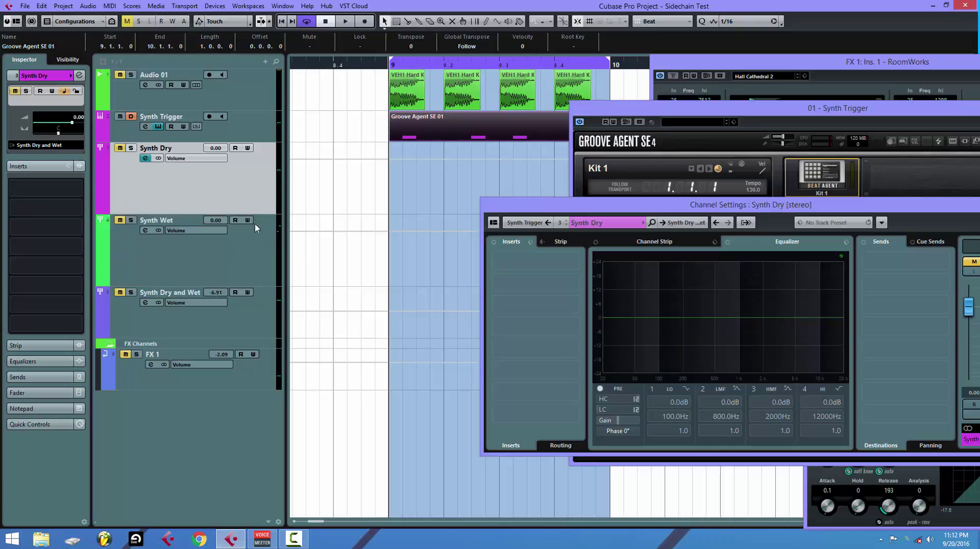
click(258, 273)
click(251, 182)
click(255, 128)
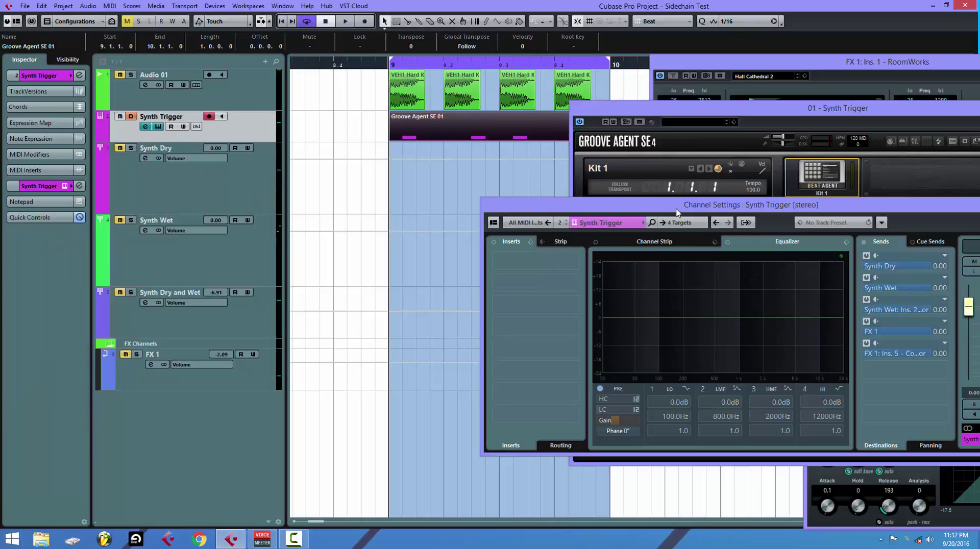
Set Synth Trigger's main output to No Bus, reducing it from 4 to 3 targets
drag(676, 213, 493, 154)
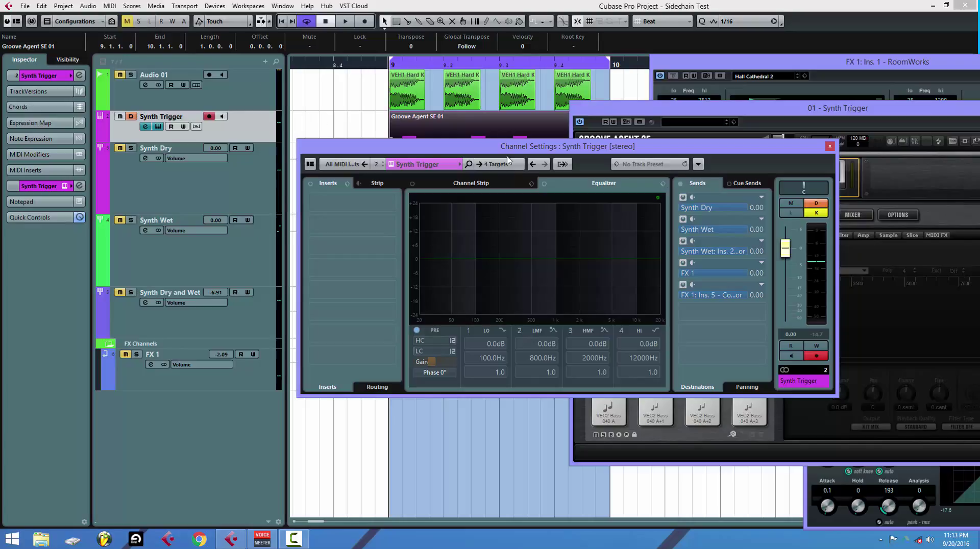
click(482, 166)
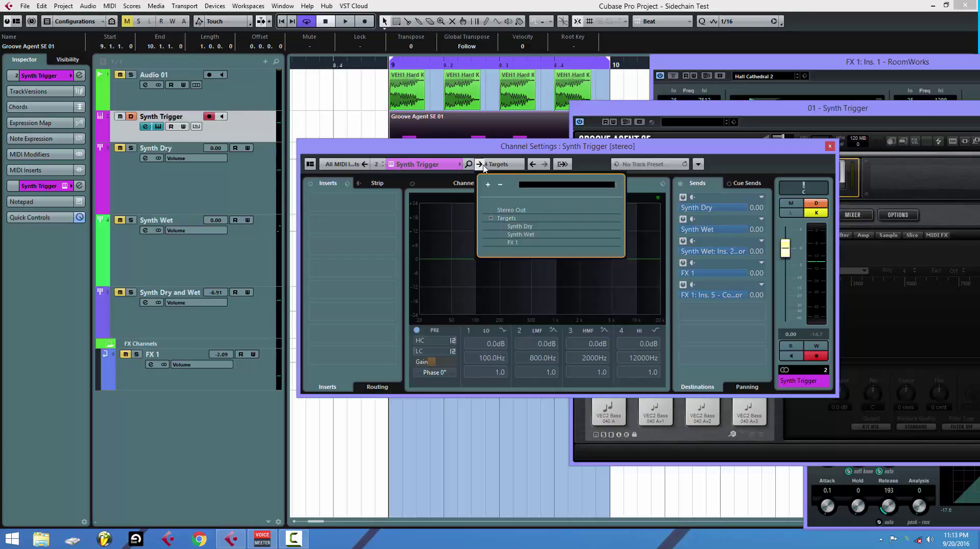
click(511, 170)
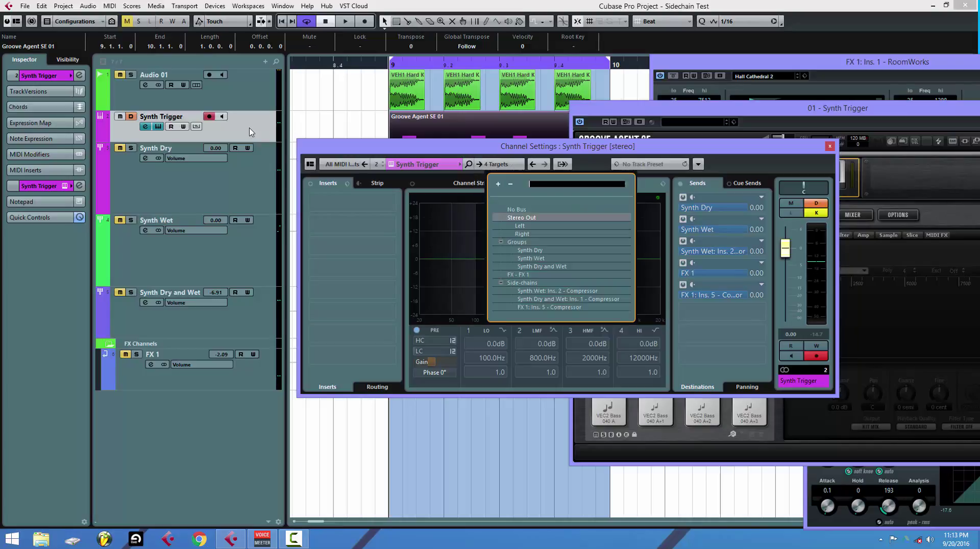
click(157, 127)
click(523, 162)
click(510, 164)
click(524, 211)
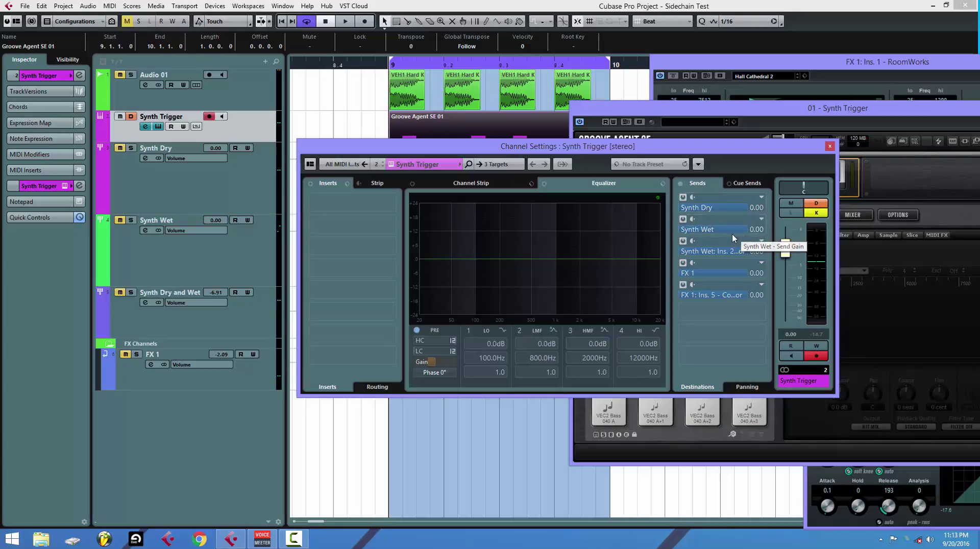
Start playback, unmute Synth Dry and solo it to audition it alone
click(265, 132)
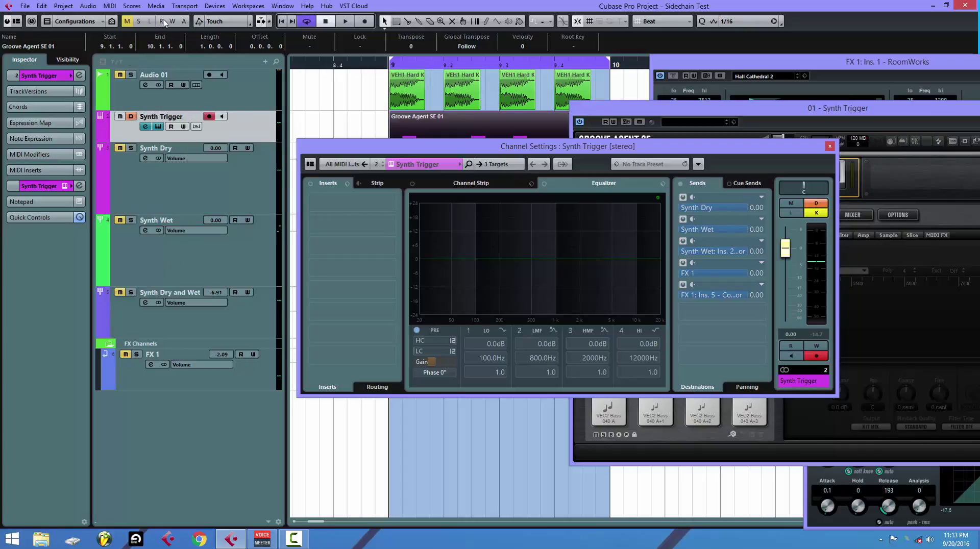
click(344, 22)
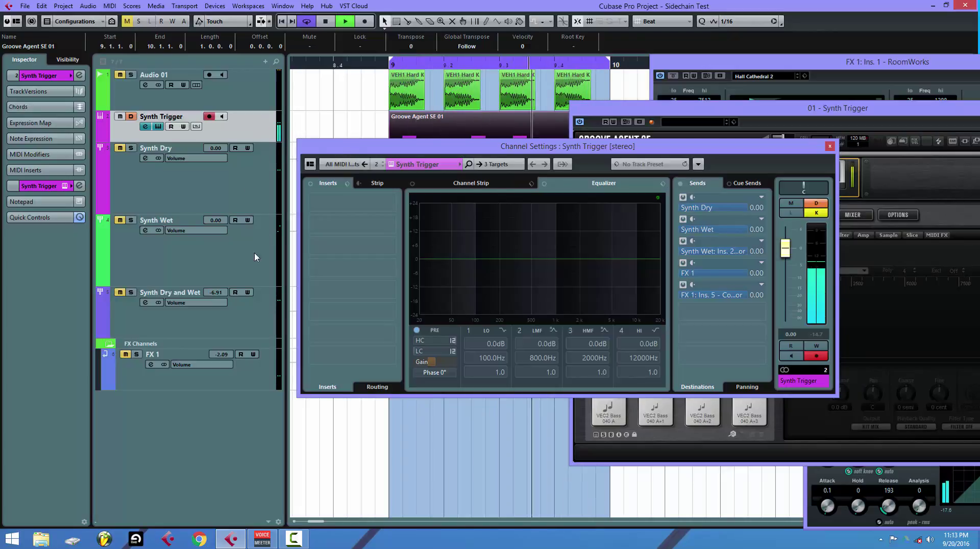
click(121, 148)
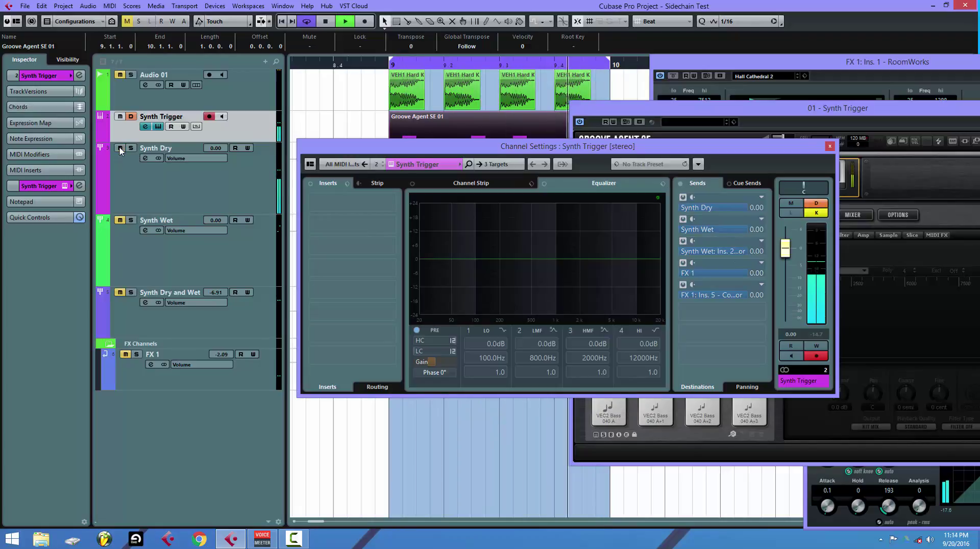
click(223, 199)
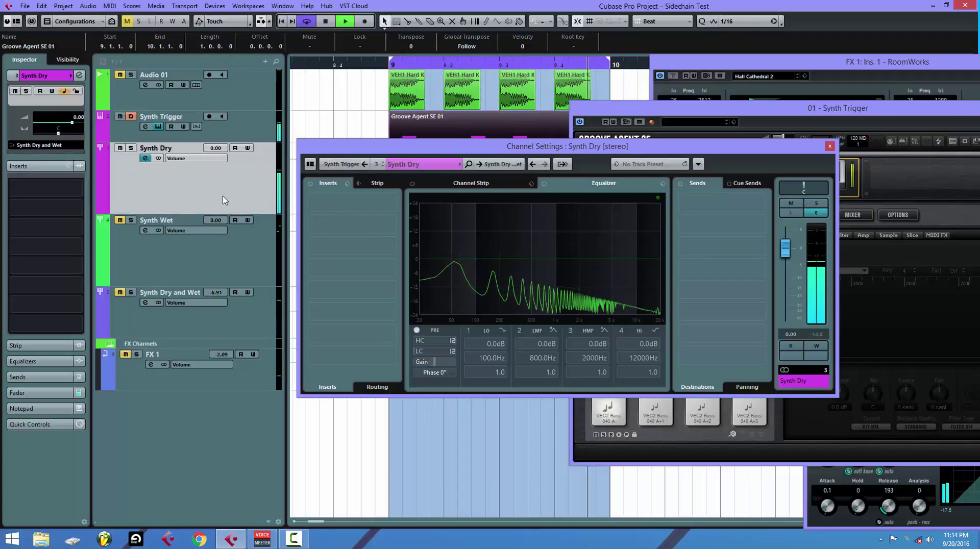
click(256, 137)
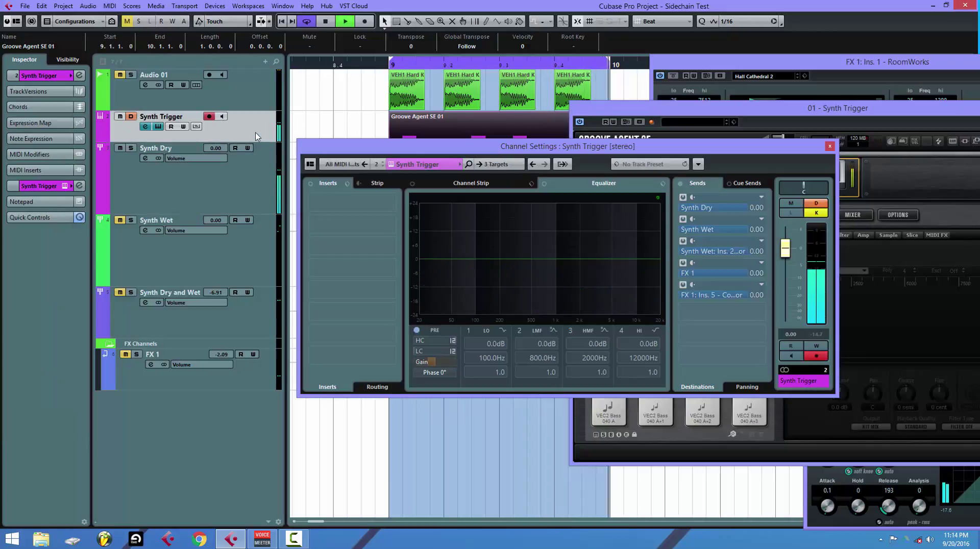
click(260, 186)
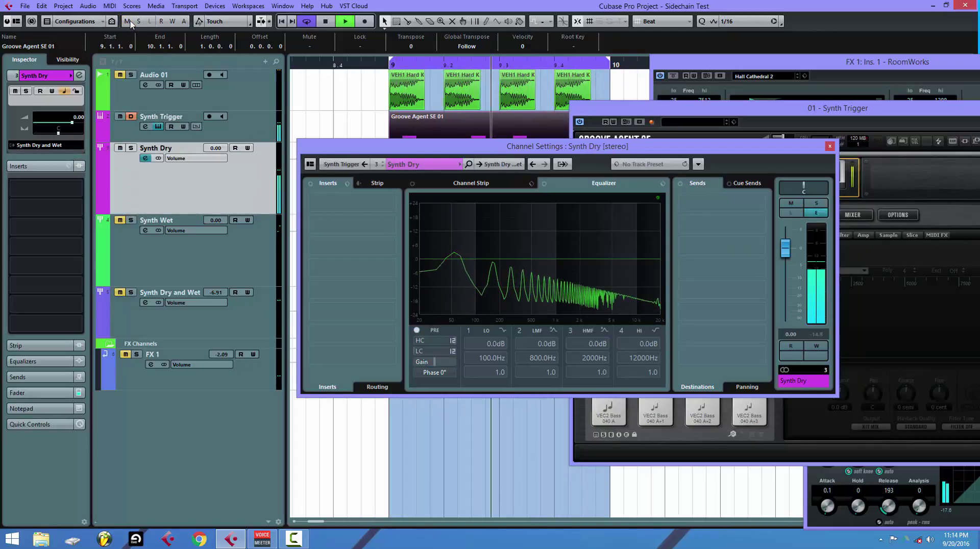
click(130, 148)
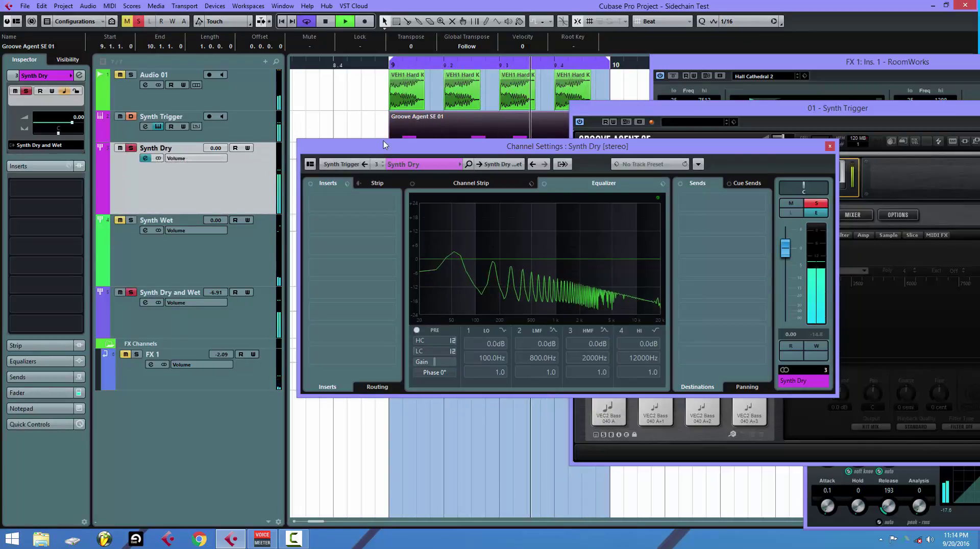
Stop, move the solo from Synth Dry to Synth Wet, and resume playback
drag(384, 145, 431, 156)
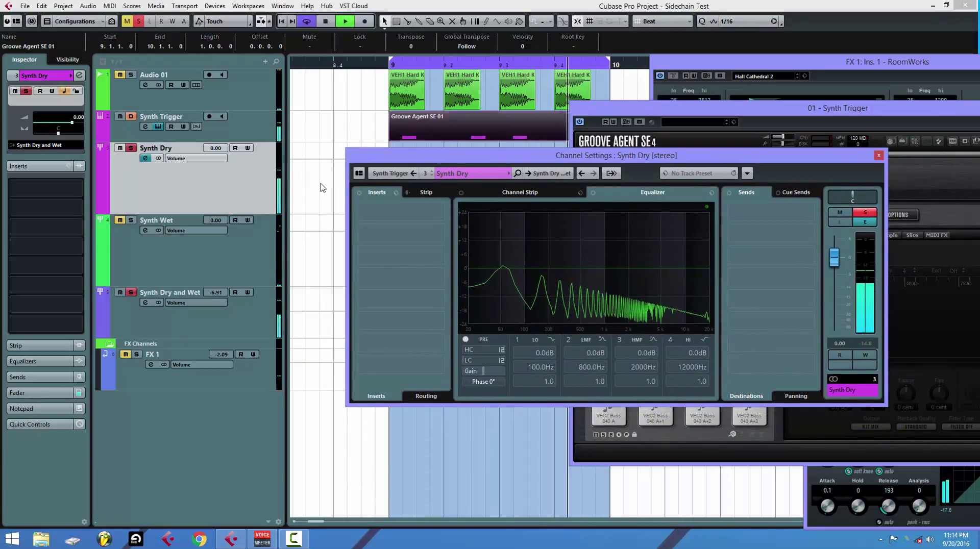
click(326, 23)
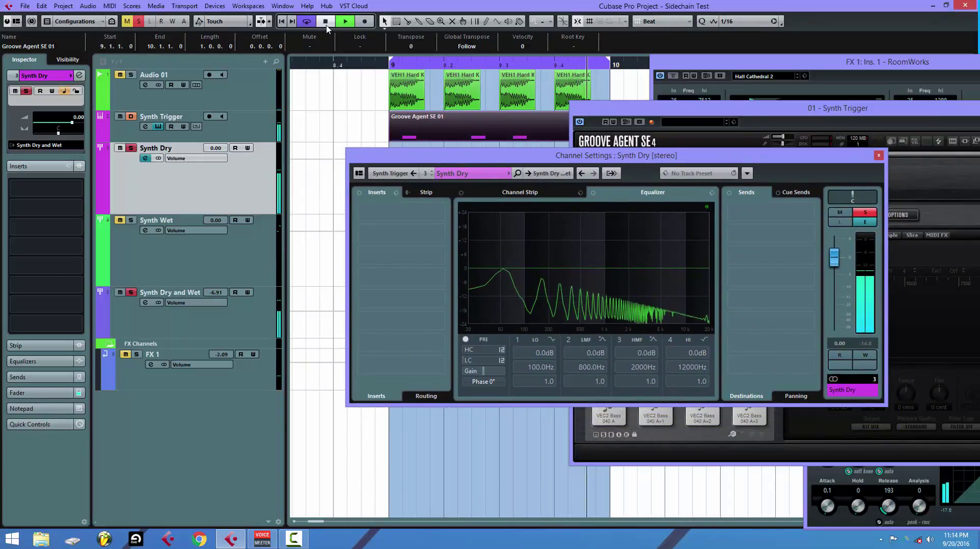
click(326, 22)
click(130, 148)
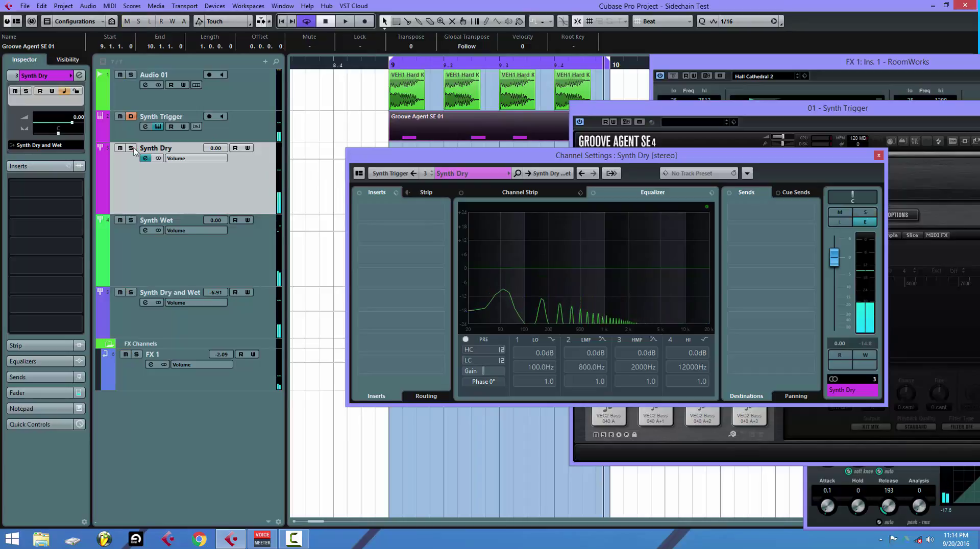
click(132, 220)
click(346, 21)
click(221, 271)
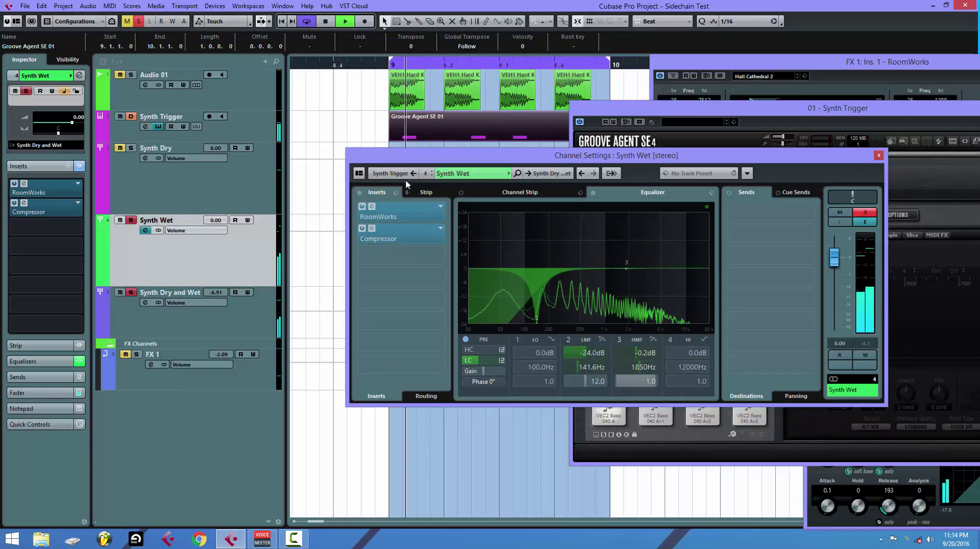
Stop playback and open Synth Wet's RoomWorks and Compressor editors (threshold -44.5, ratio 4.08)
key(space)
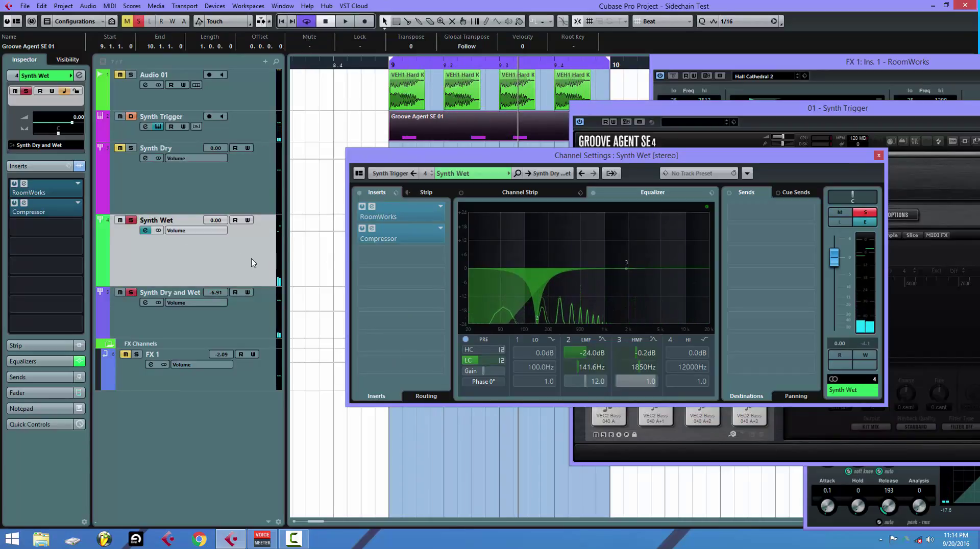
click(410, 209)
drag(832, 249, 609, 219)
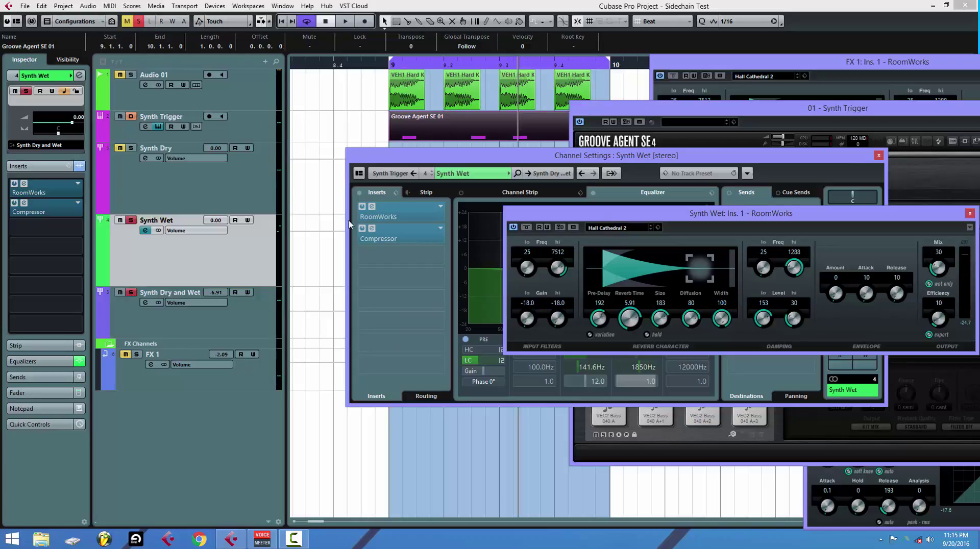
click(408, 232)
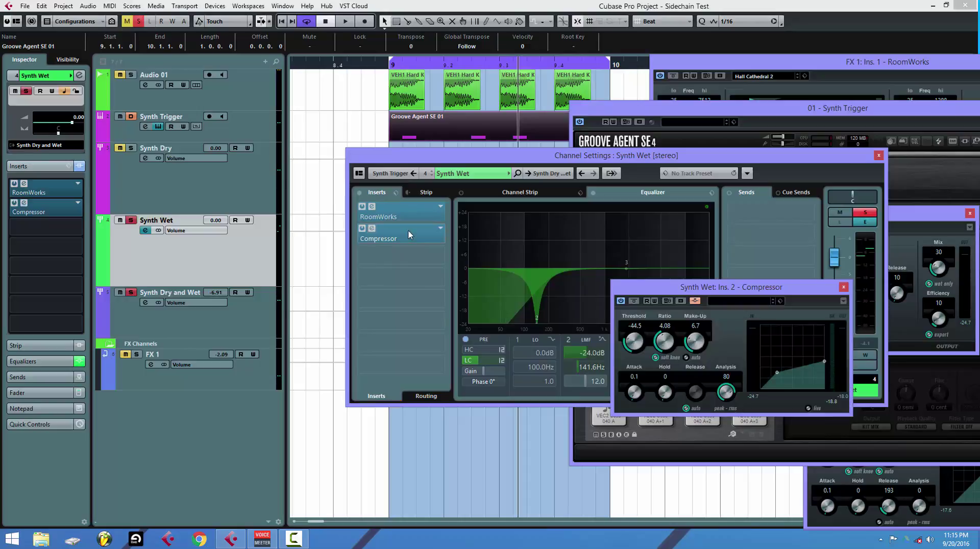
drag(774, 292, 742, 276)
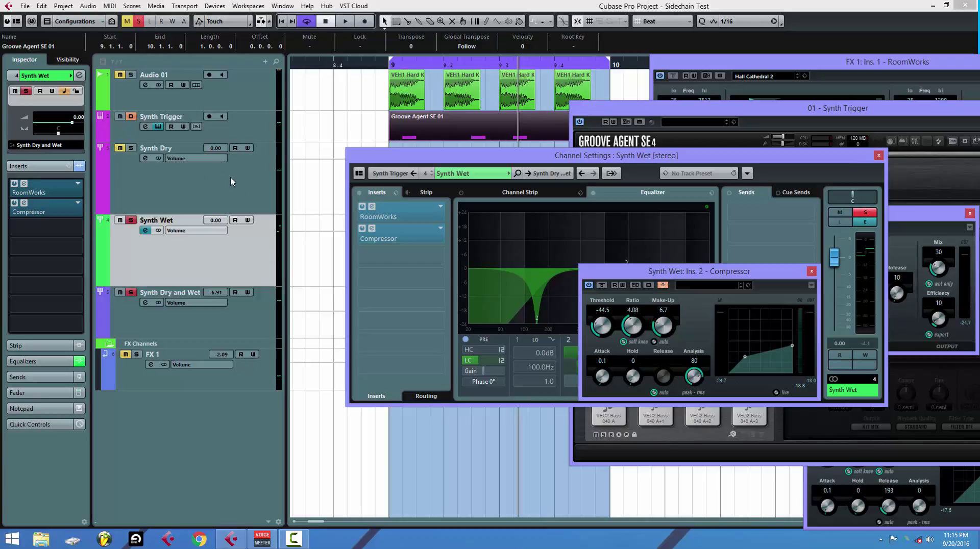
click(242, 136)
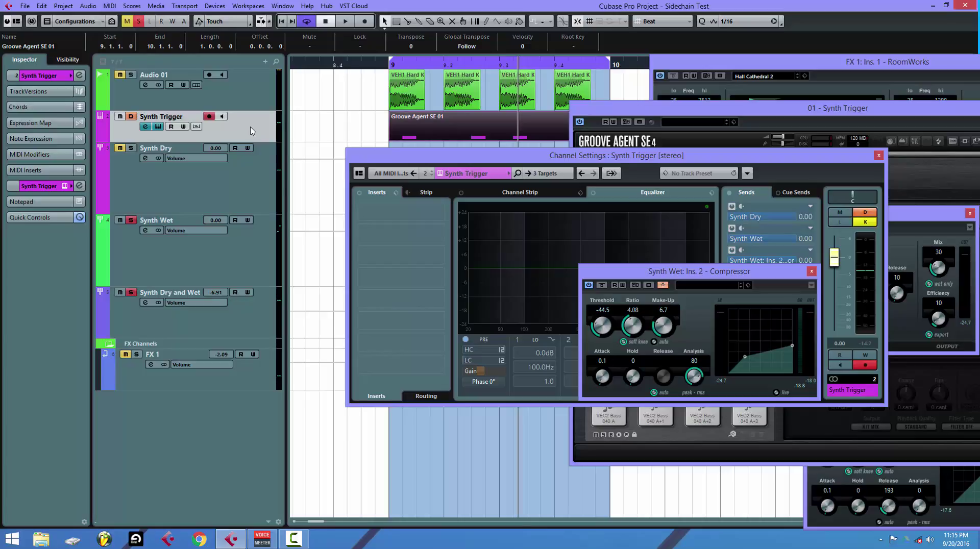
click(250, 266)
click(408, 229)
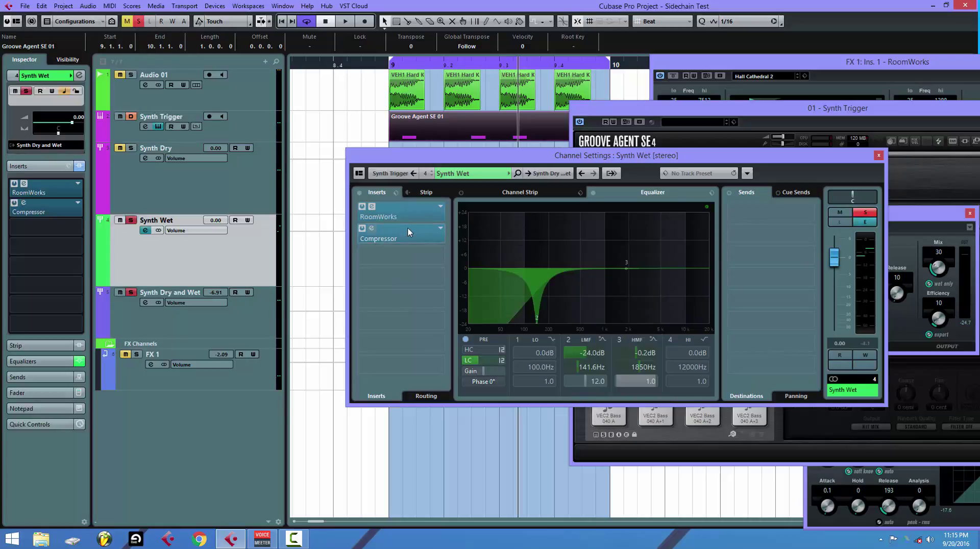
click(408, 228)
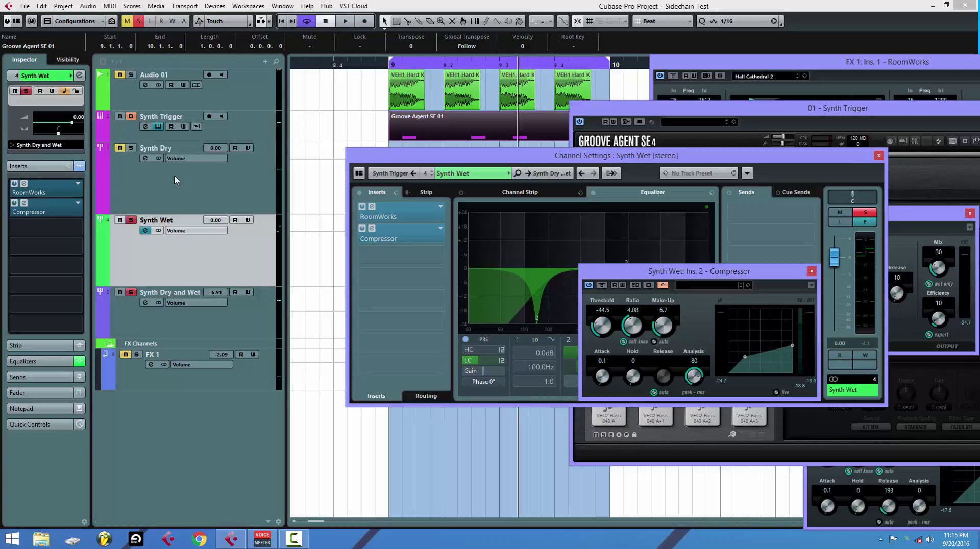
click(120, 147)
click(131, 147)
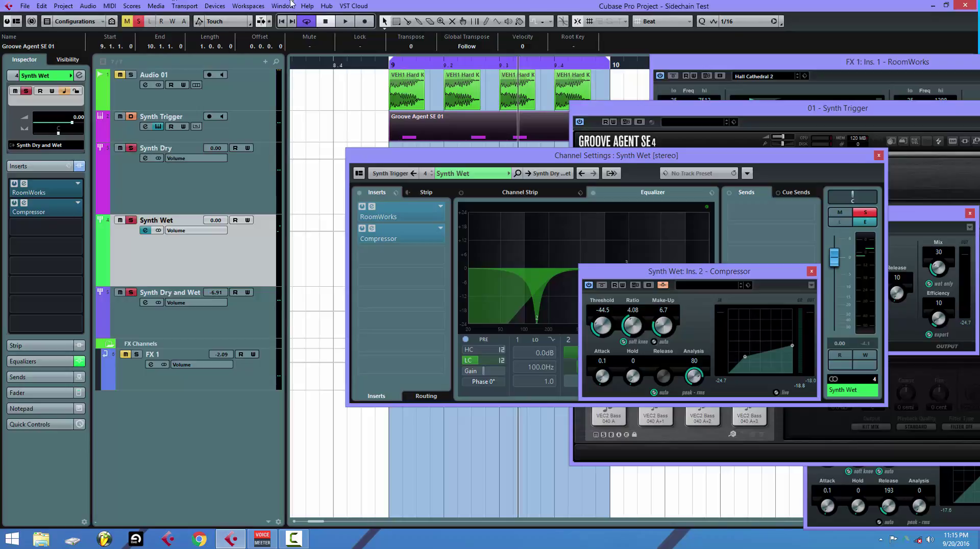
click(345, 22)
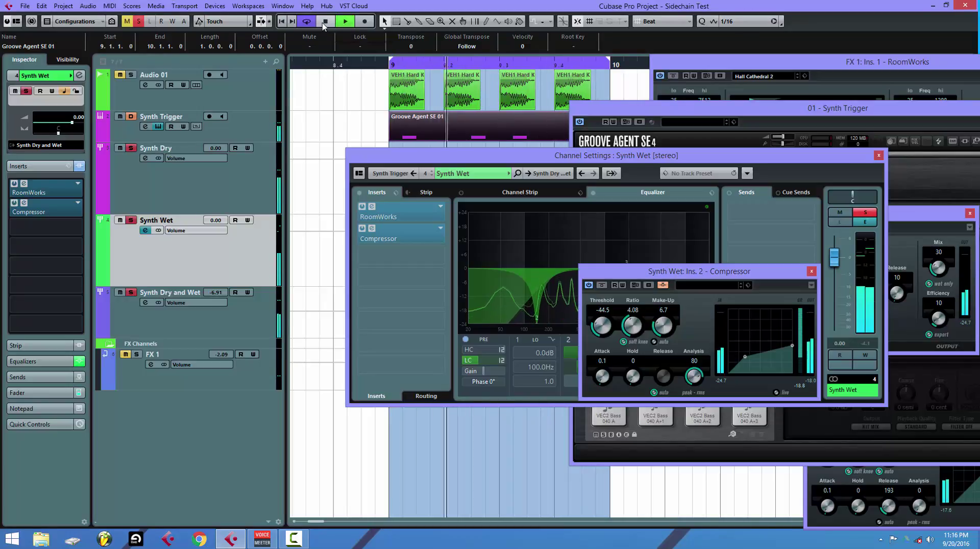
click(326, 21)
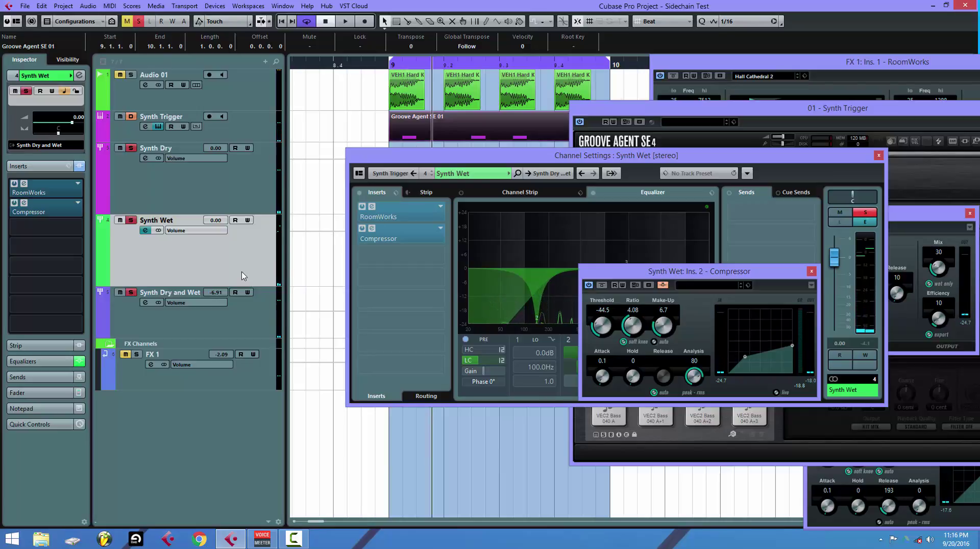
click(131, 149)
click(346, 22)
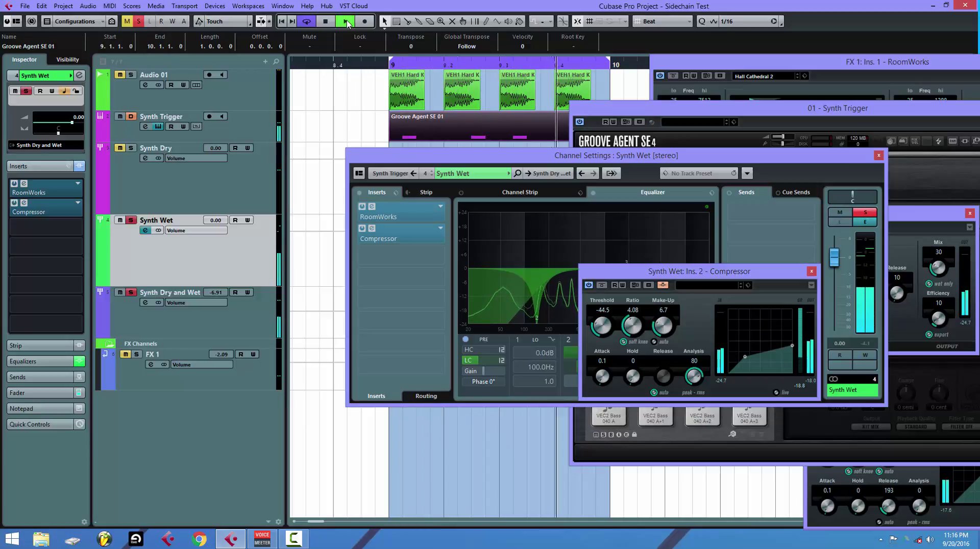
click(131, 148)
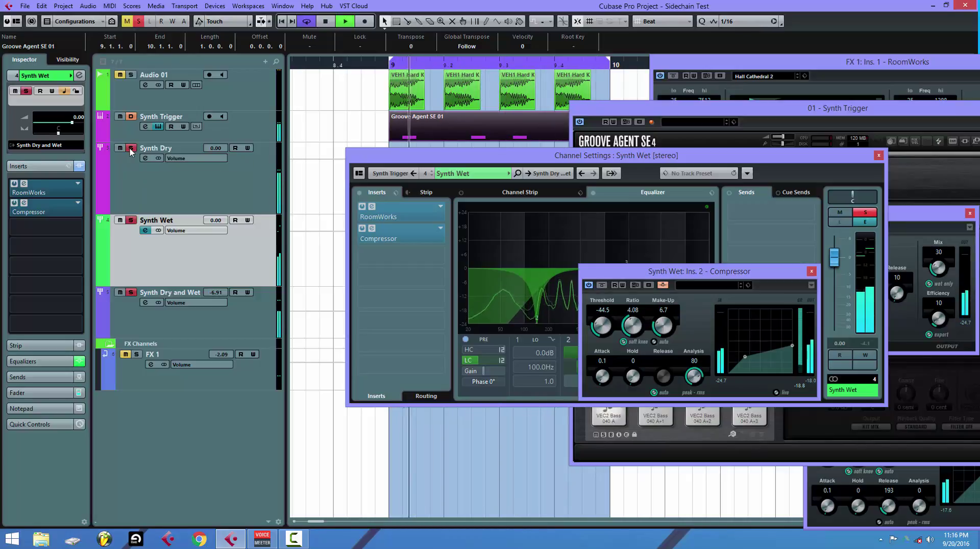
click(326, 22)
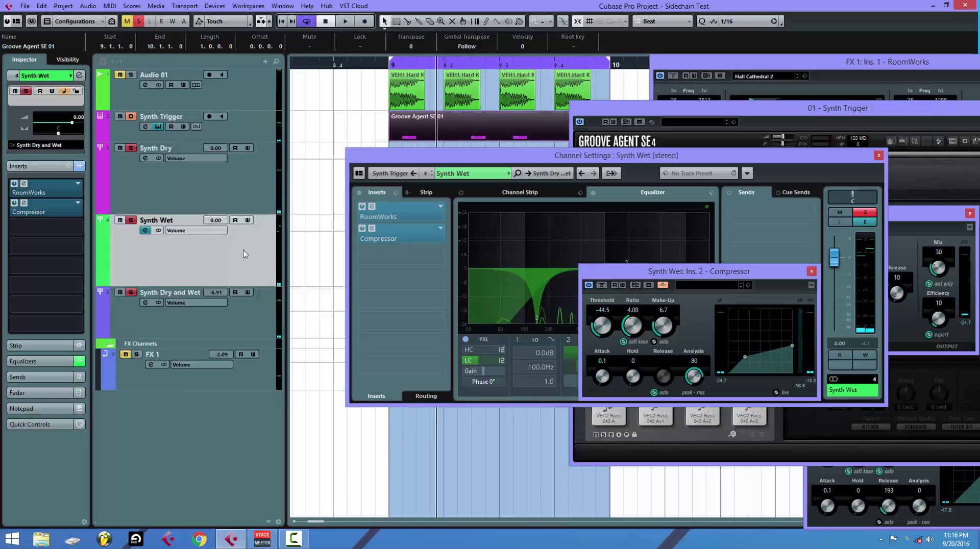
Open Synth Dry and Wet's Compressor editor (threshold −19.7, ratio 2.60), then select Audio 01
click(247, 320)
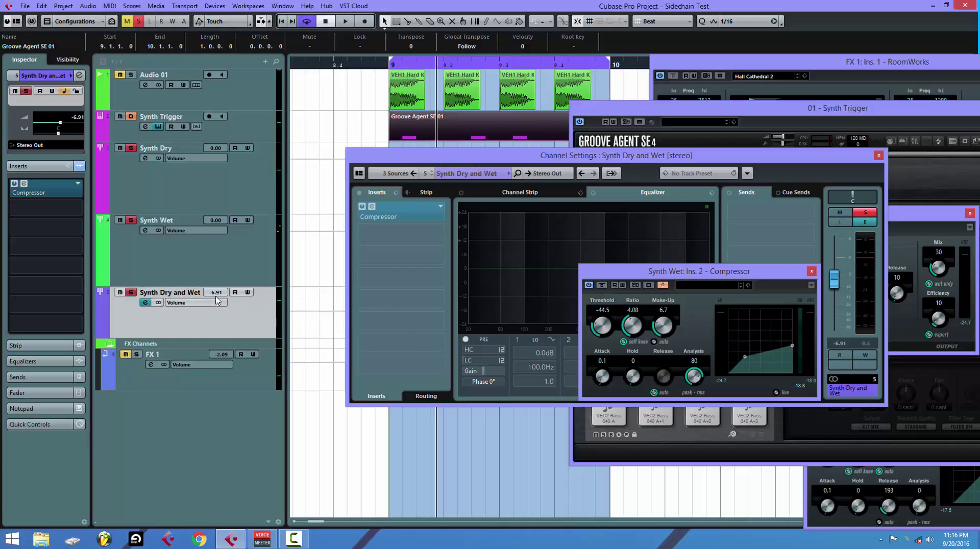
drag(526, 157, 533, 148)
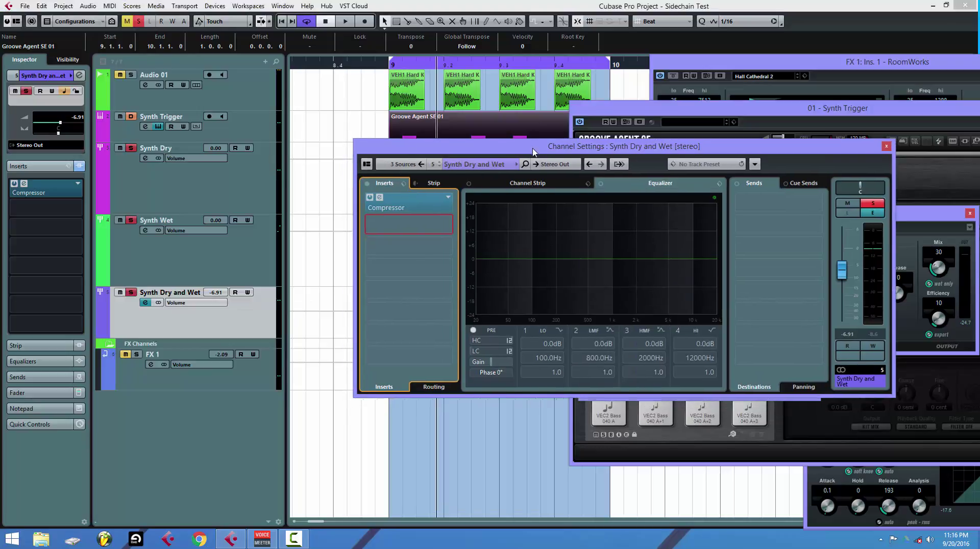
click(426, 197)
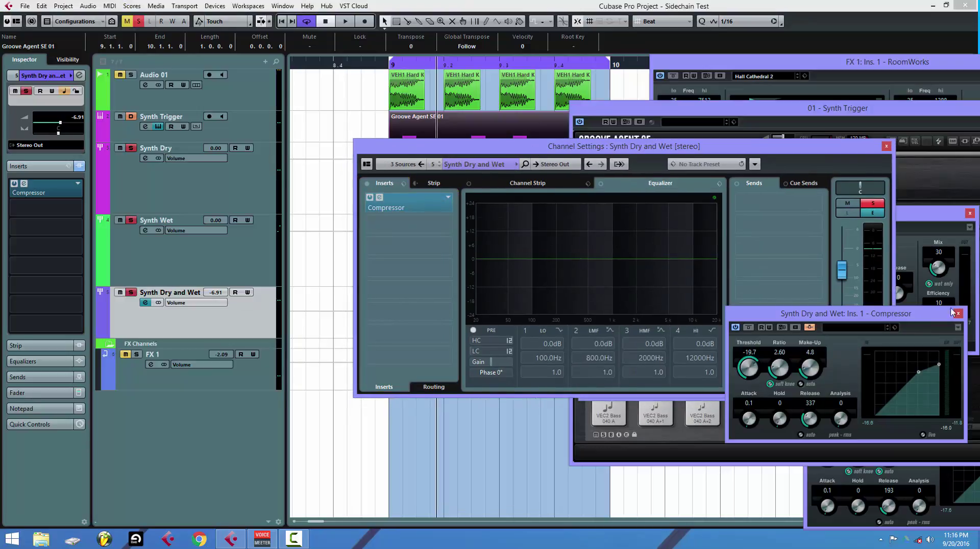
drag(901, 316, 856, 327)
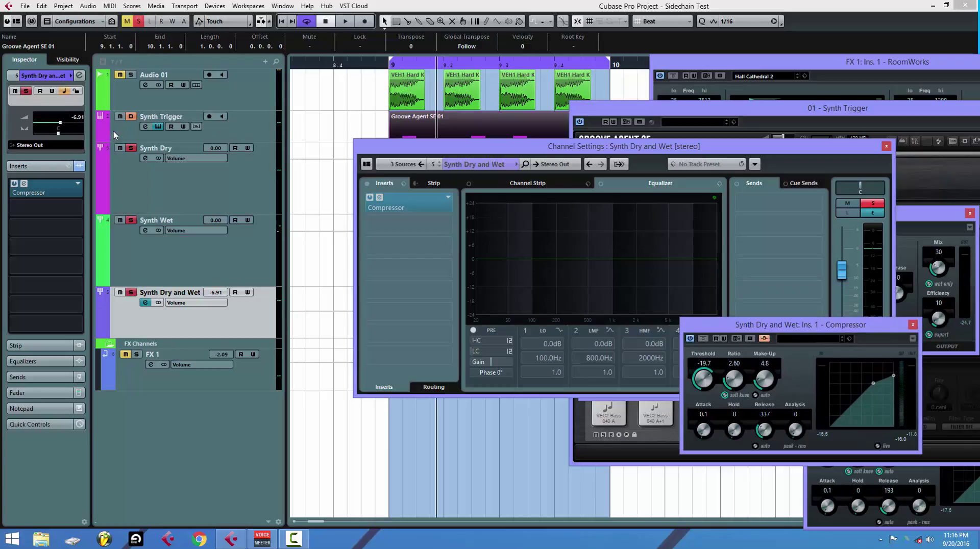
click(243, 93)
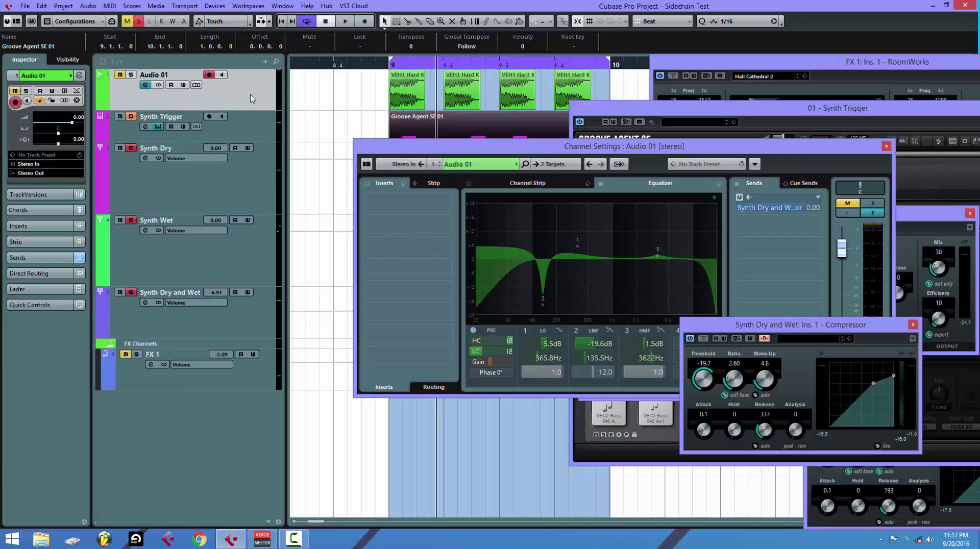
Solo the Audio 01 kick track and route its main output to No Bus during playback
click(131, 75)
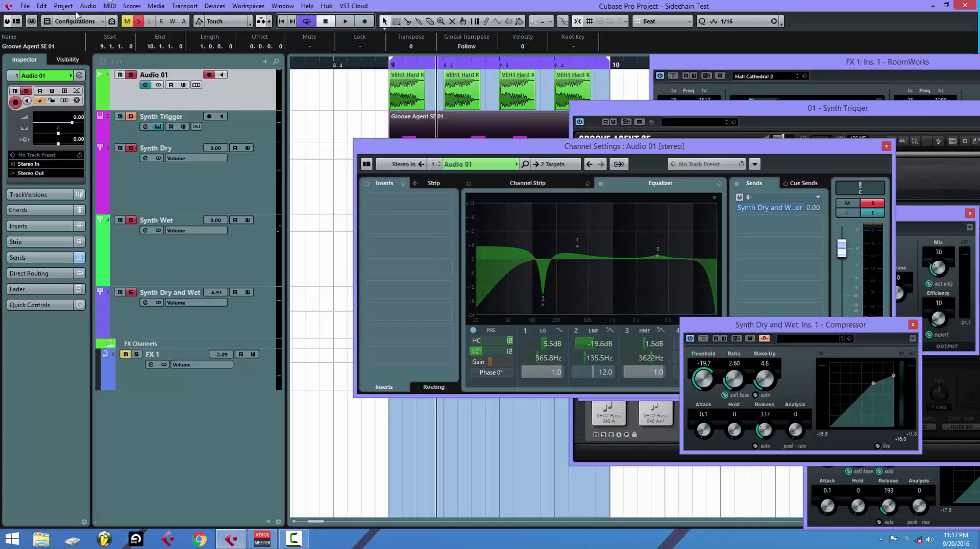
click(345, 23)
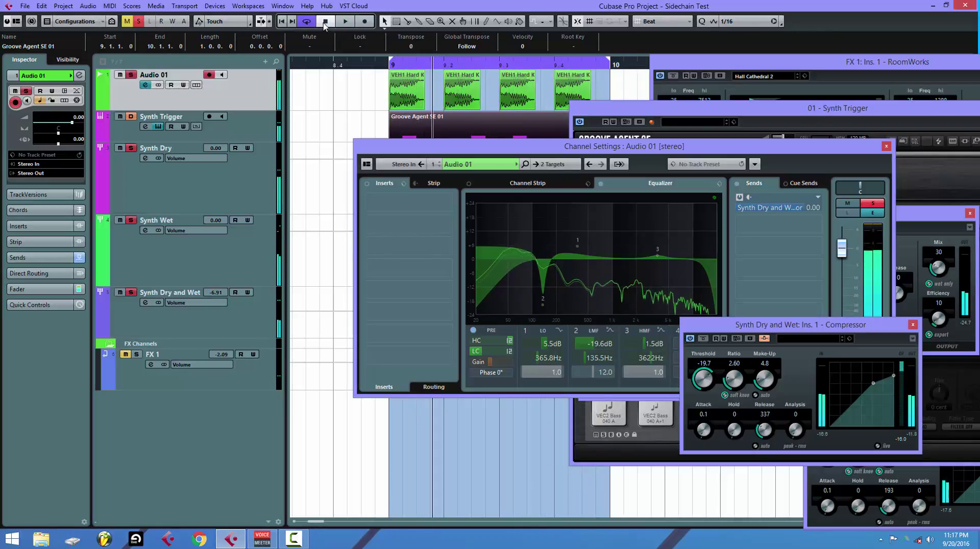
click(537, 163)
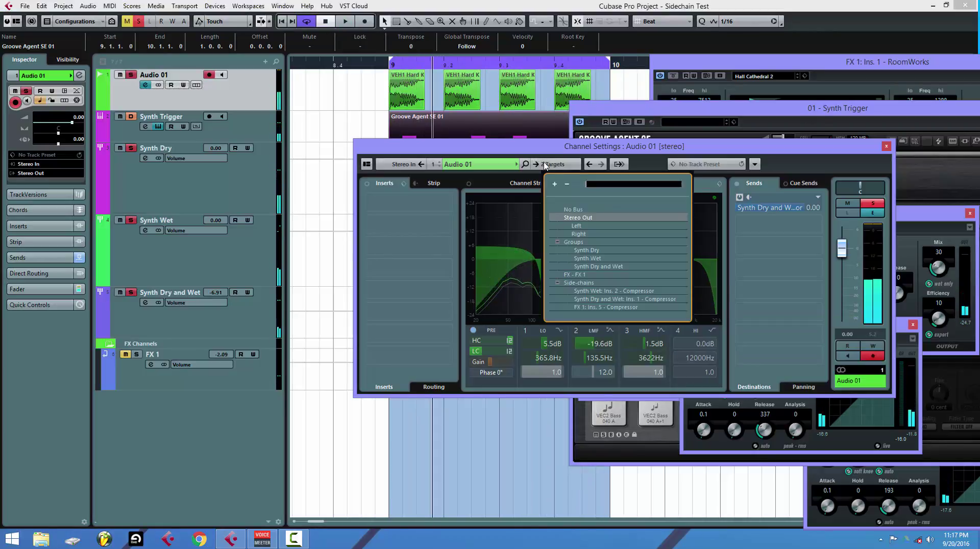
click(574, 209)
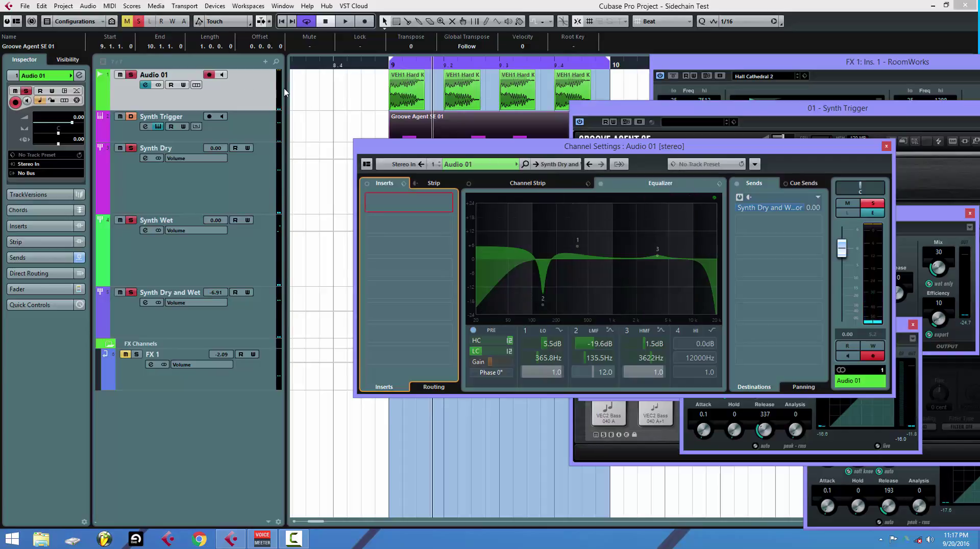
Play back to hear the rerouted kick, then stop and deselect the Groove Agent SE 01 event
click(348, 24)
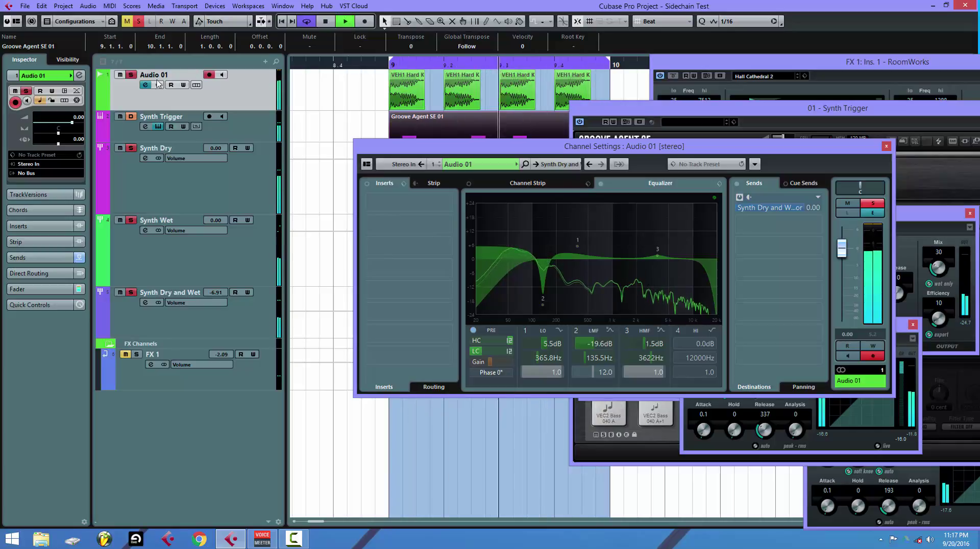
click(325, 21)
click(343, 95)
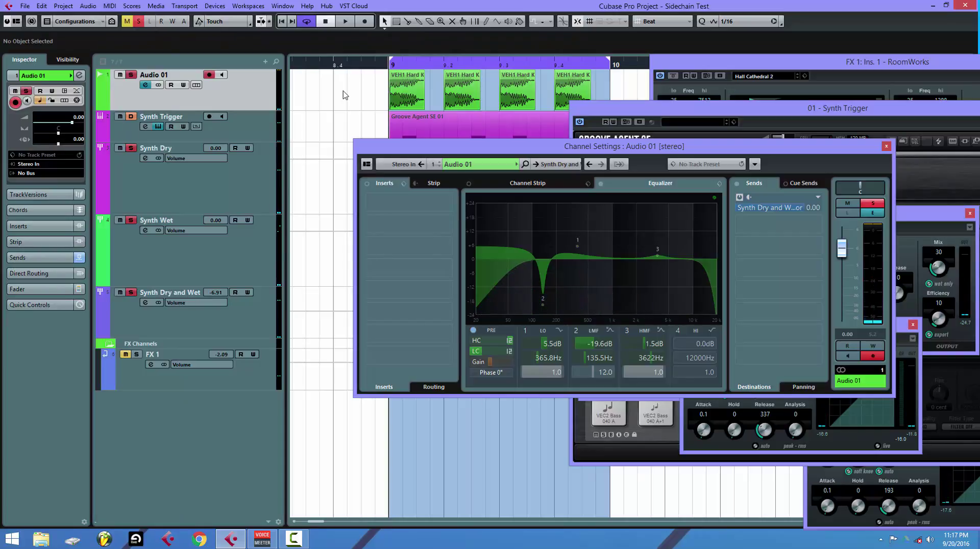
Unmute FX 1, mute Synth Wet, solo the FX 1 reverb and play it back alone
click(250, 377)
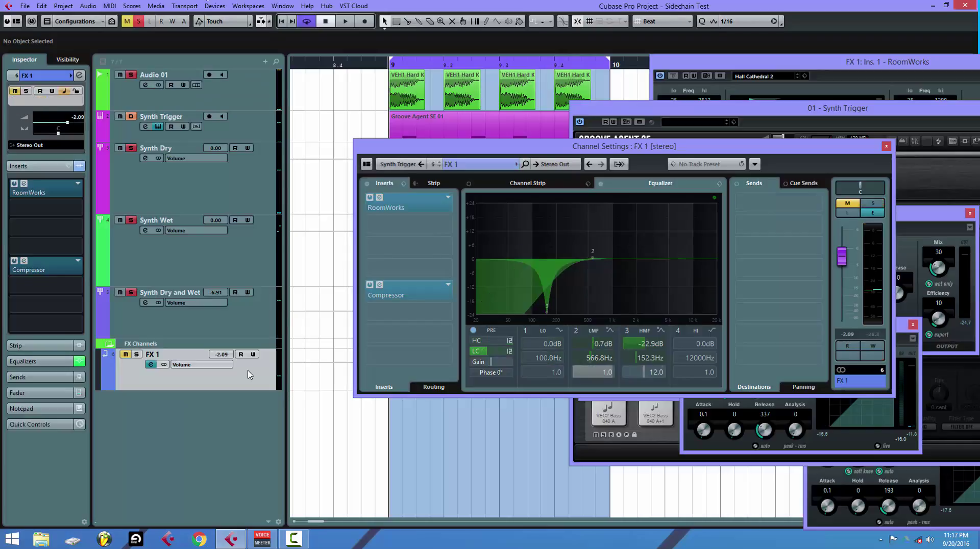
click(125, 355)
key(s)
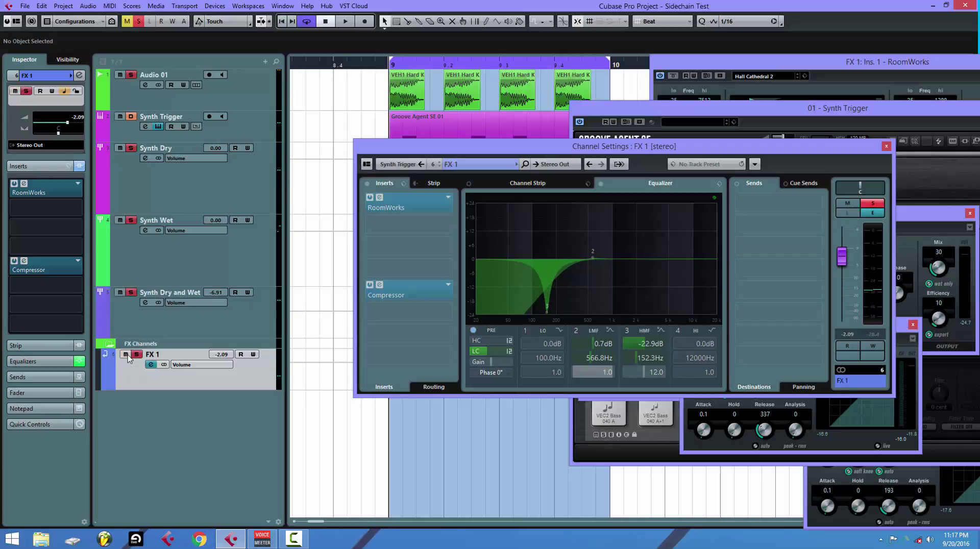
key(s)
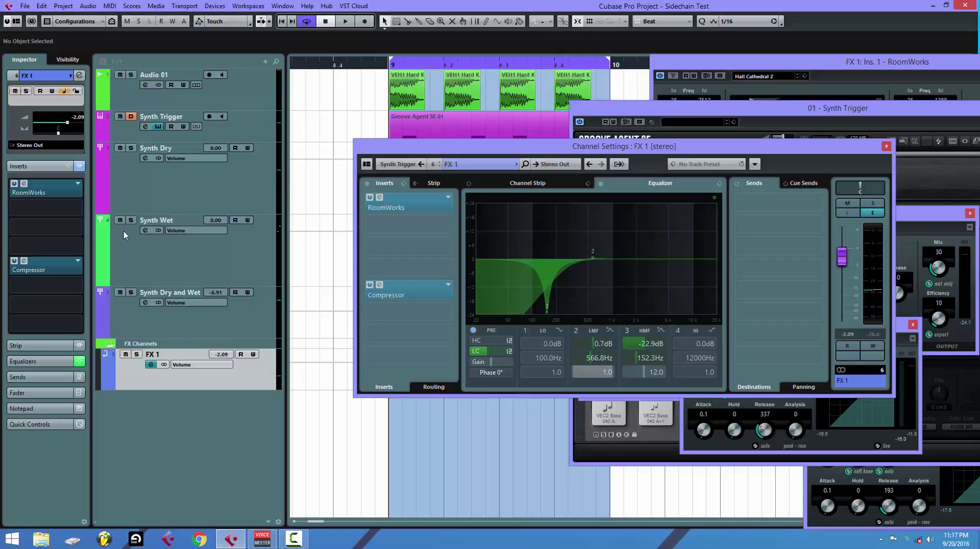
click(120, 221)
click(137, 354)
click(345, 21)
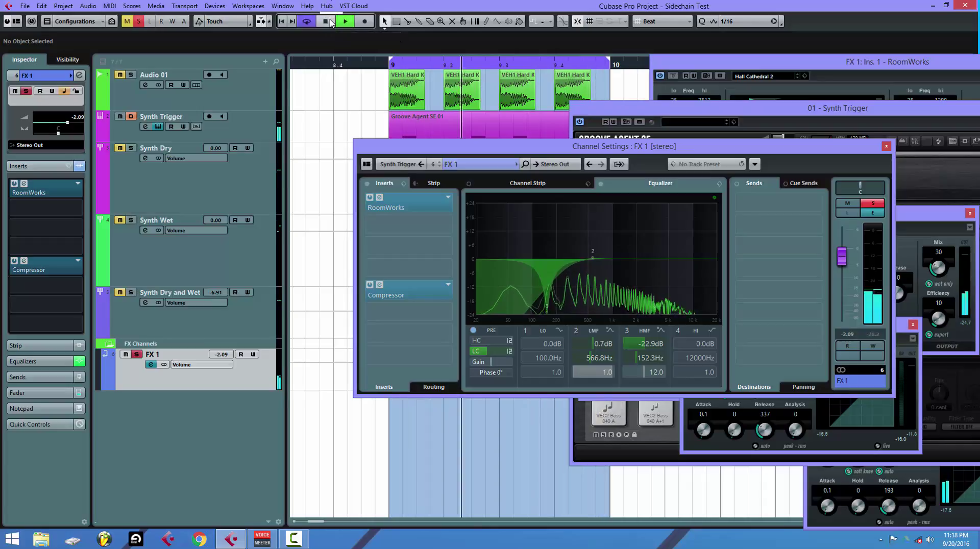
click(329, 21)
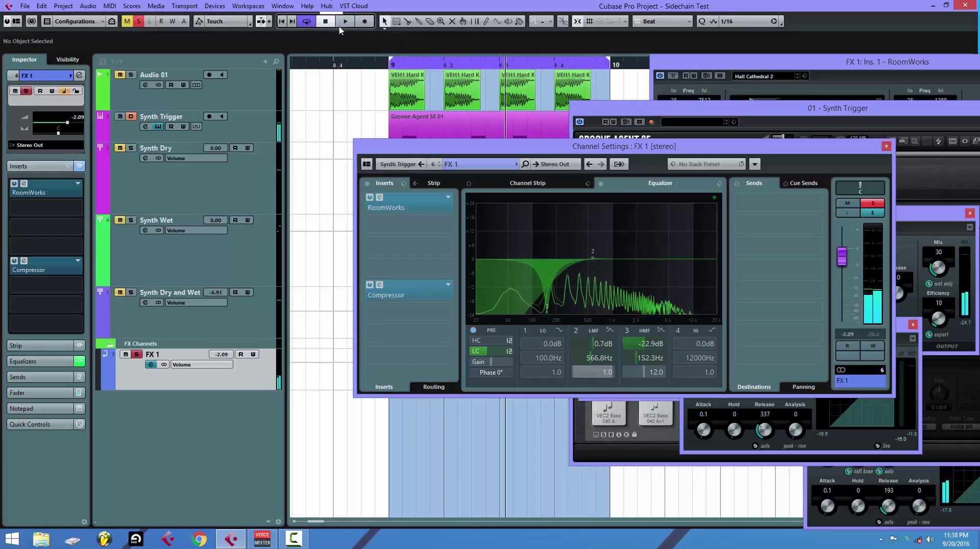
click(419, 196)
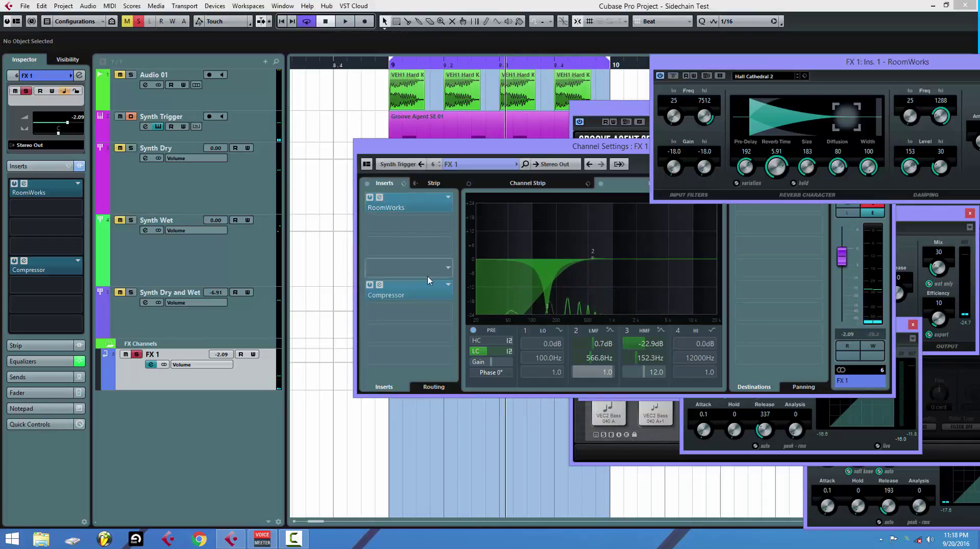
click(428, 286)
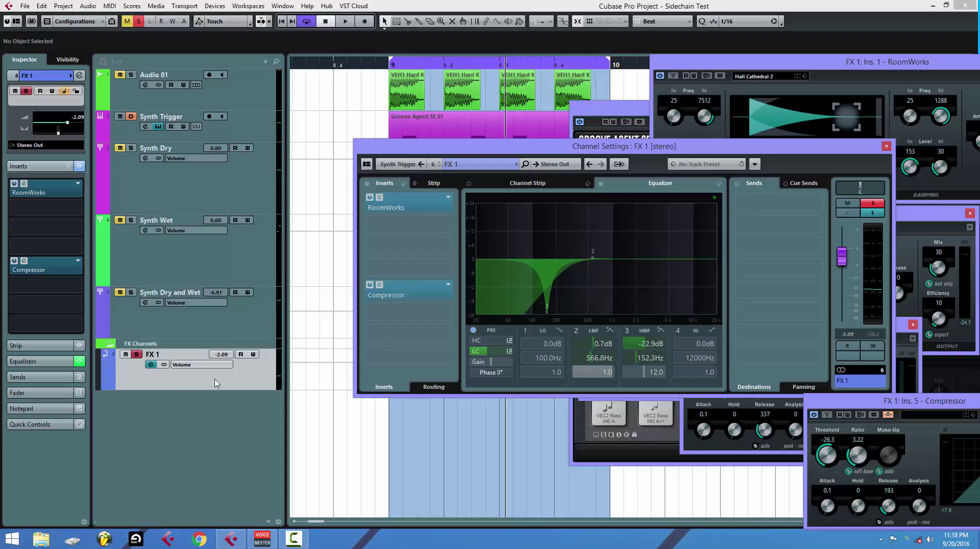
click(237, 384)
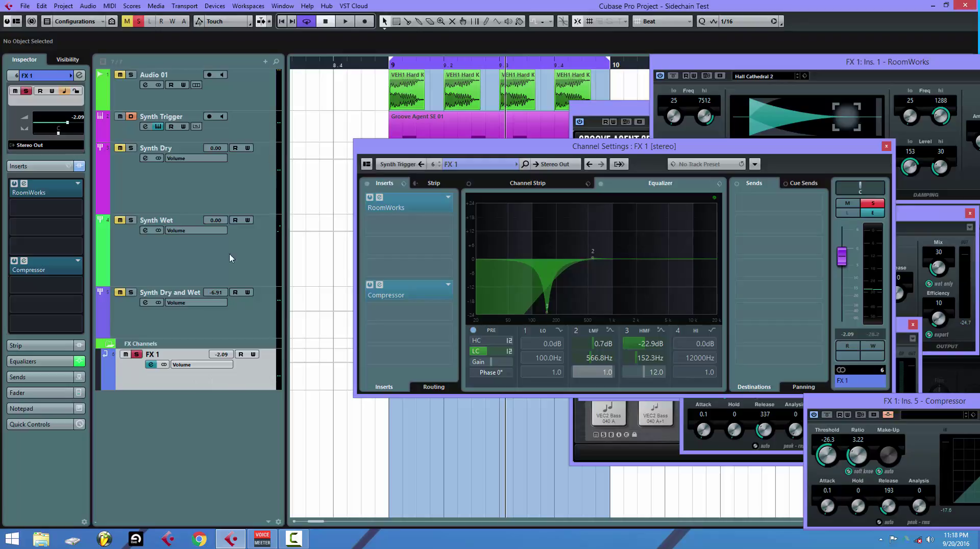
click(250, 182)
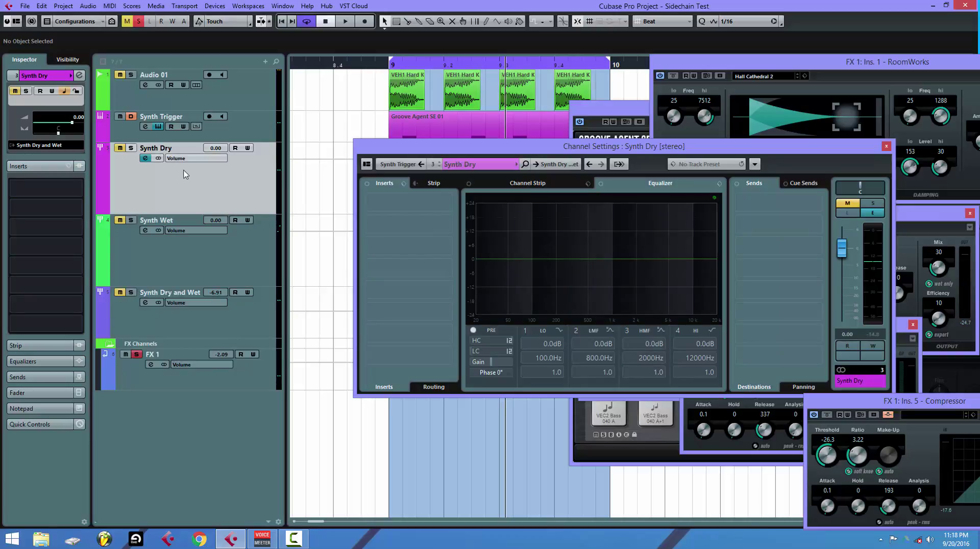
Check Synth Trigger's sends, then compare the Synth Wet and Synth Dry group settings
click(257, 132)
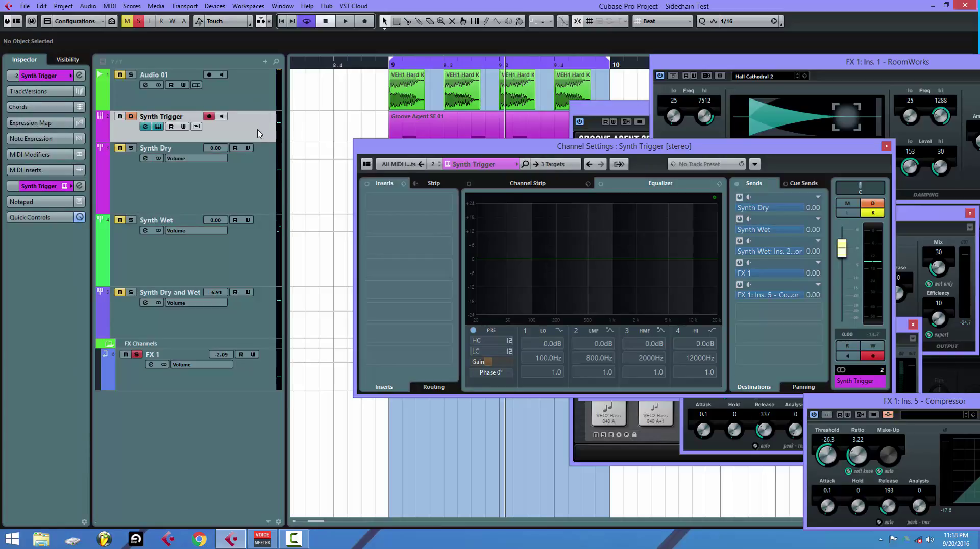
click(232, 243)
click(240, 188)
click(244, 242)
click(242, 189)
click(248, 244)
click(251, 198)
click(261, 258)
click(251, 188)
Solo the Synth Wet group and show the insert-free Synth Dry channel settings
click(249, 250)
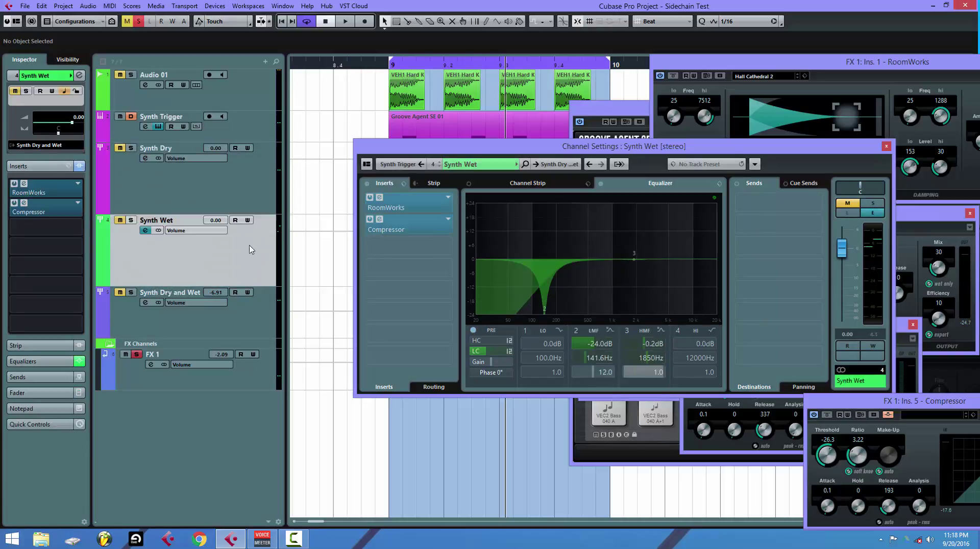
click(130, 220)
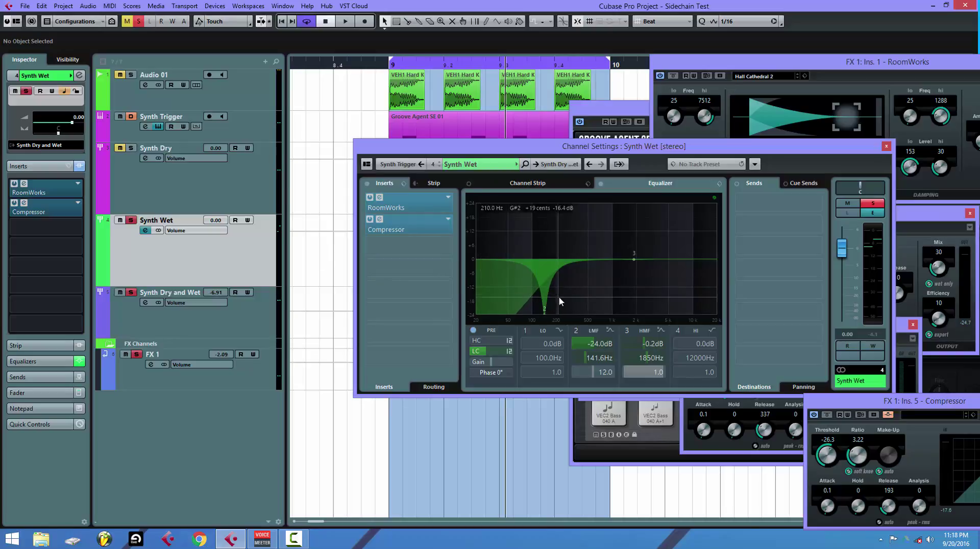
click(247, 199)
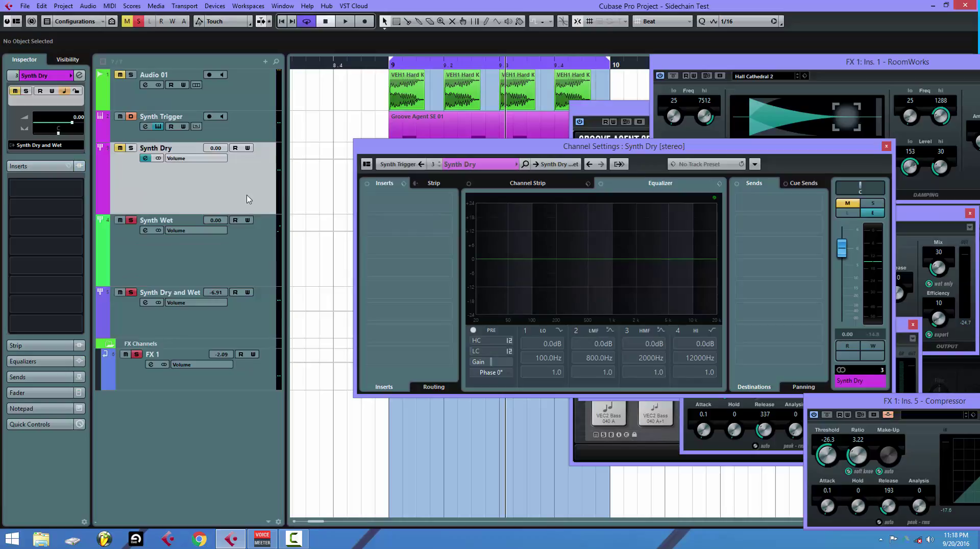
click(249, 284)
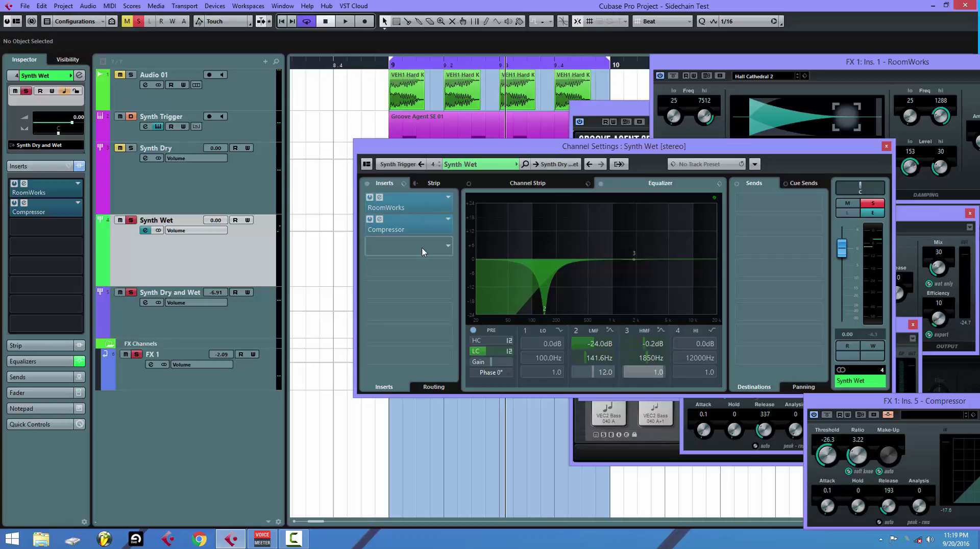
click(236, 183)
click(249, 261)
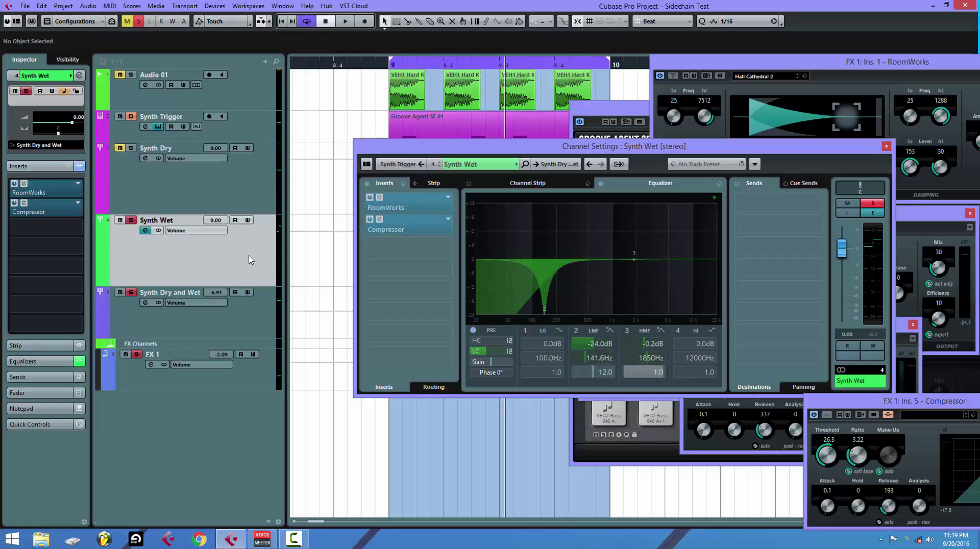